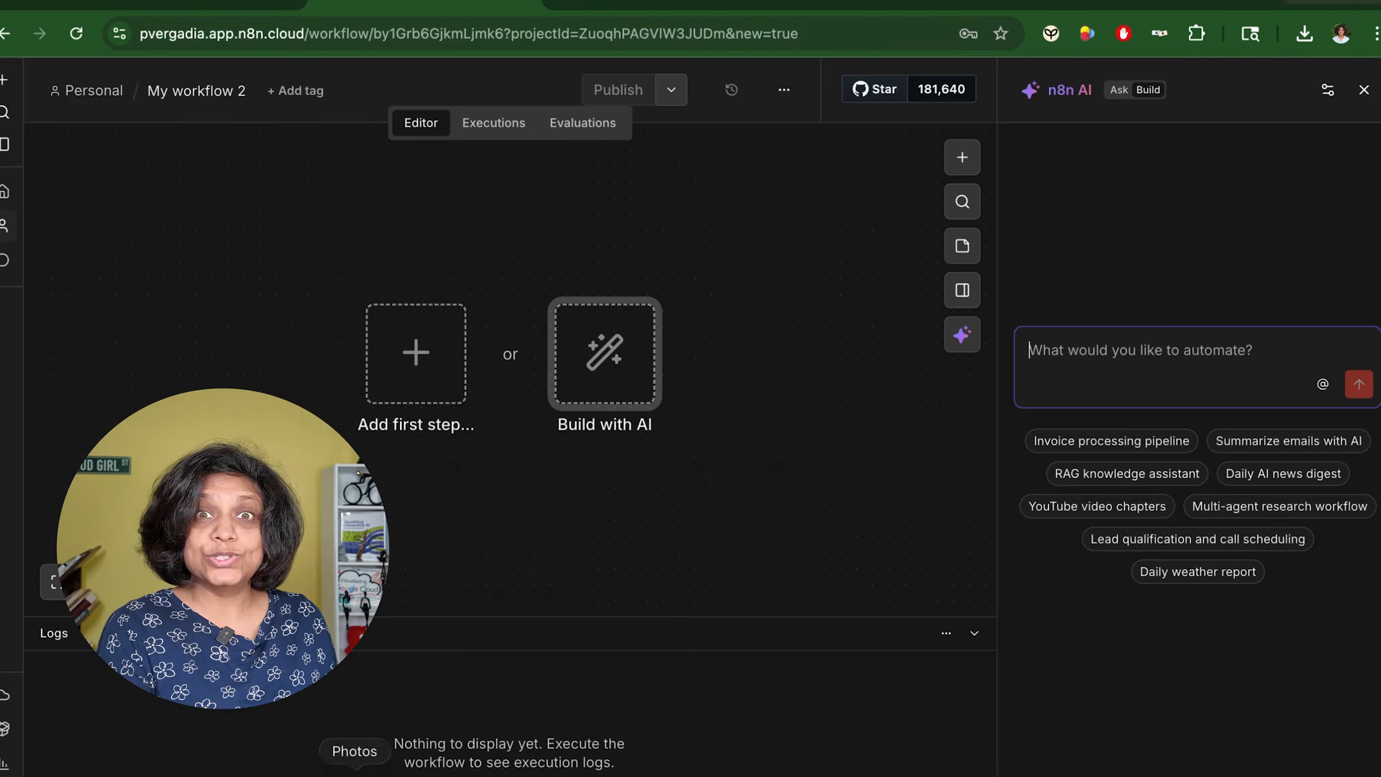
# Step: Have n8n AI build an agent that fetches the top 3 tech news via Gemini at 8am PST and emails a 60-second Instagram reel script
pyautogui.click(411, 776)
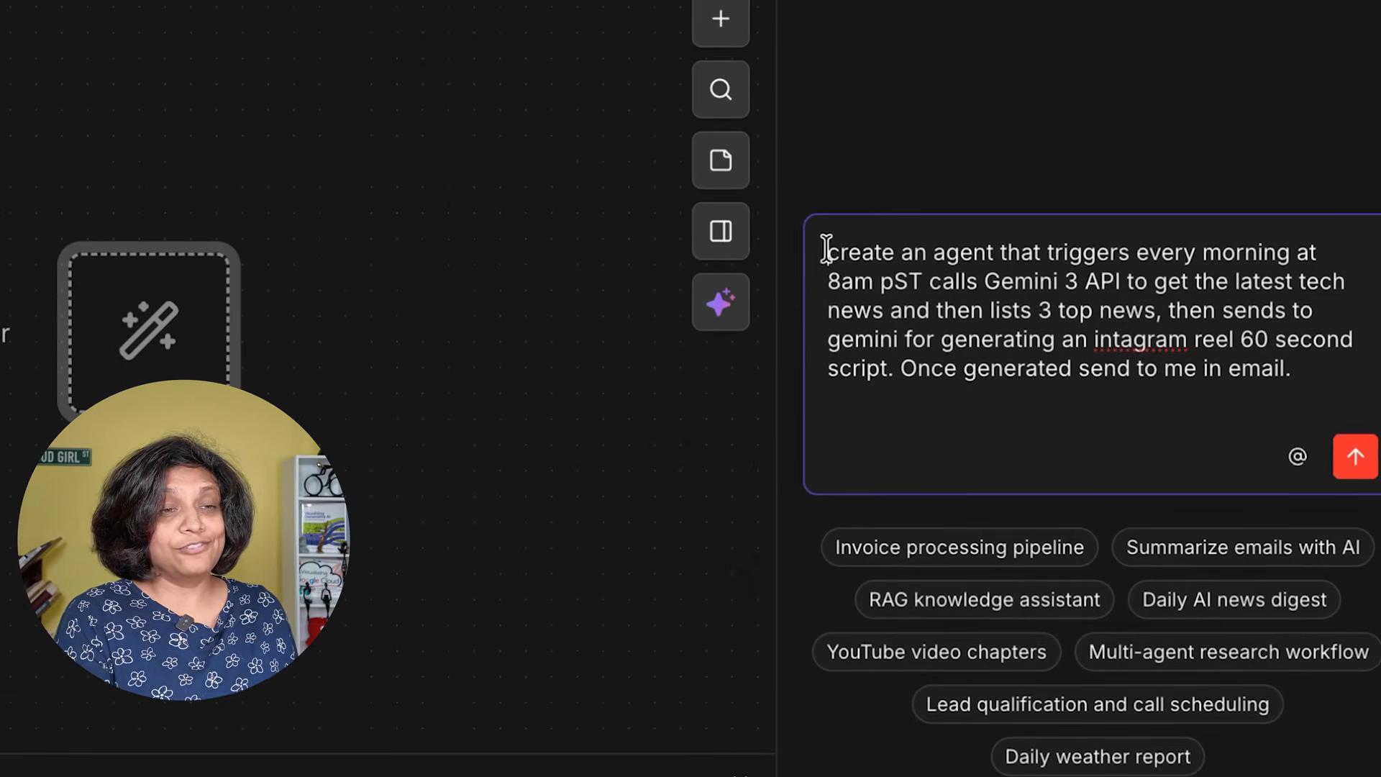
pyautogui.moveTo(1028, 300); pyautogui.dragTo(1359, 307)
pyautogui.moveTo(1355, 260); pyautogui.dragTo(1294, 369)
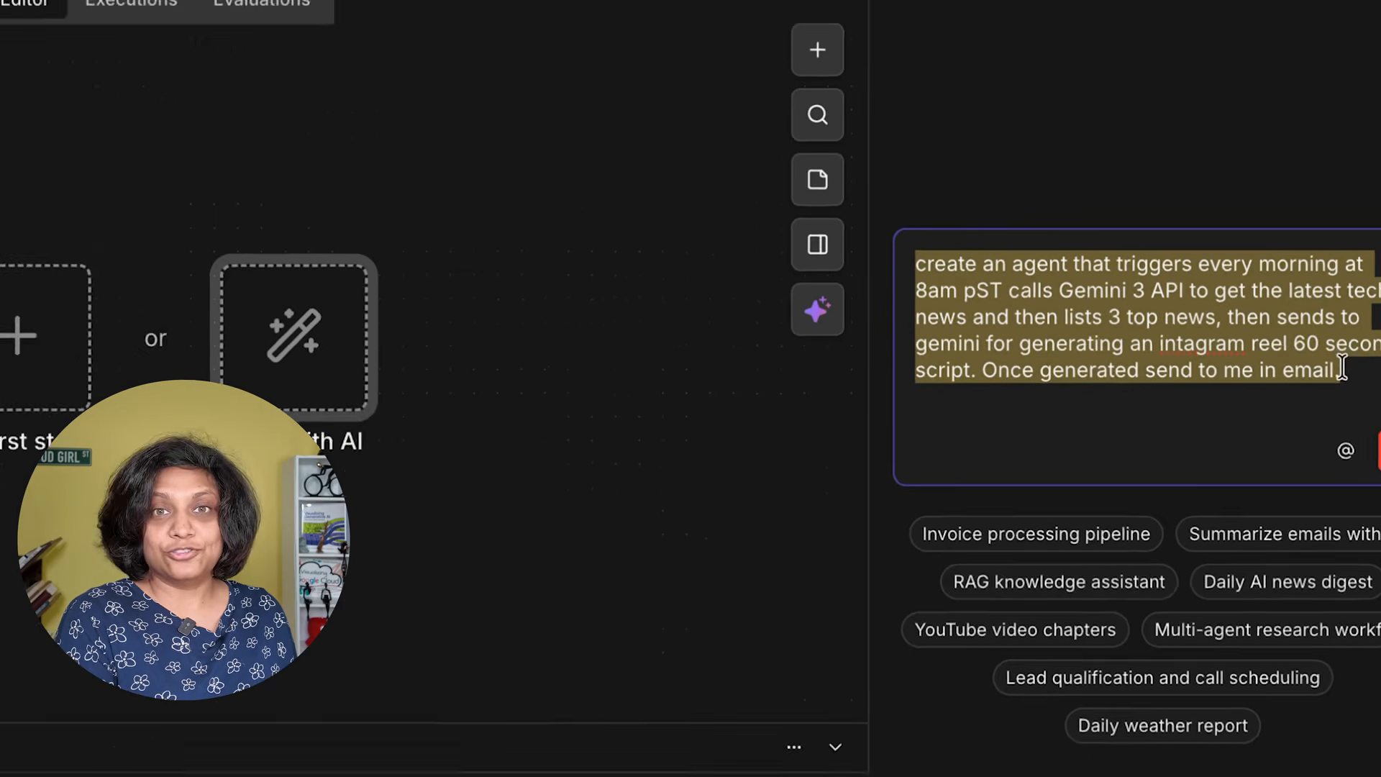
pyautogui.press('BackSpace')
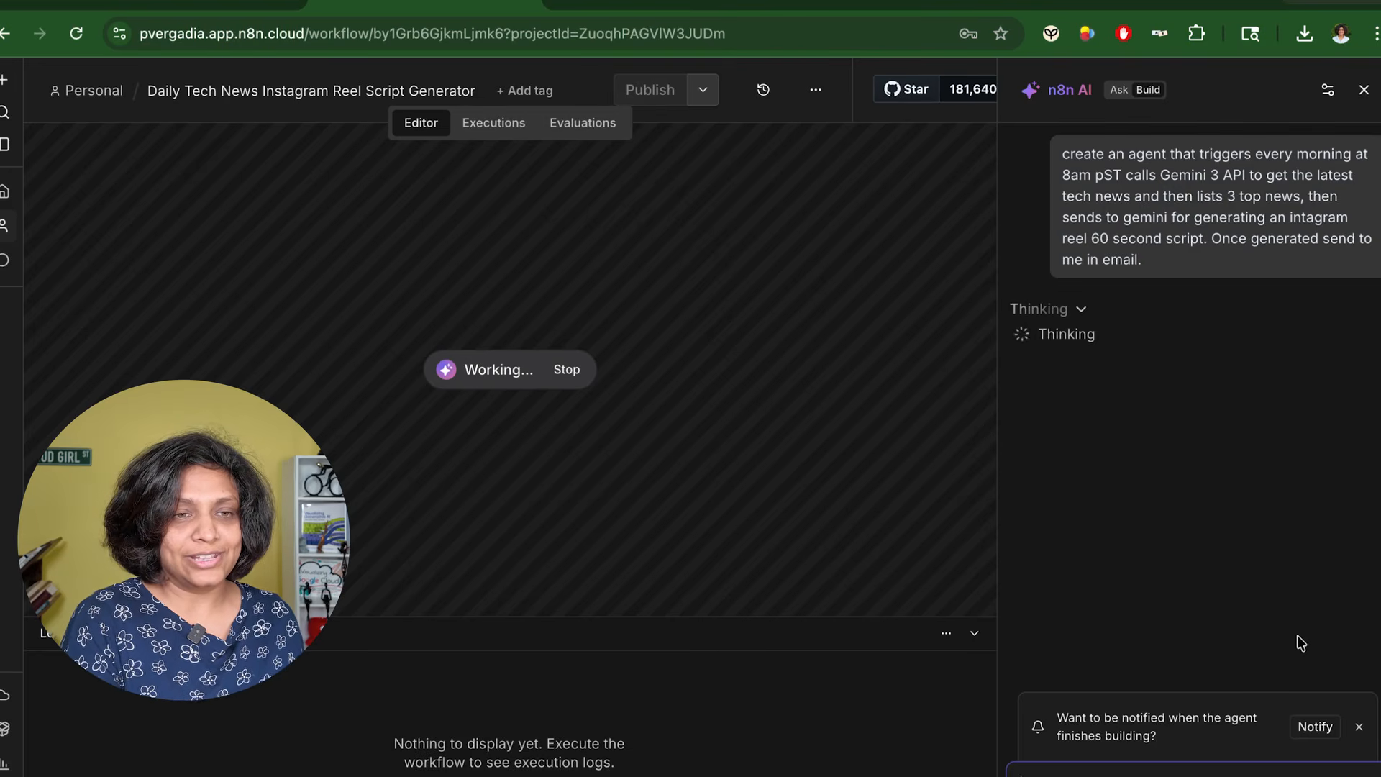
pyautogui.click(976, 637)
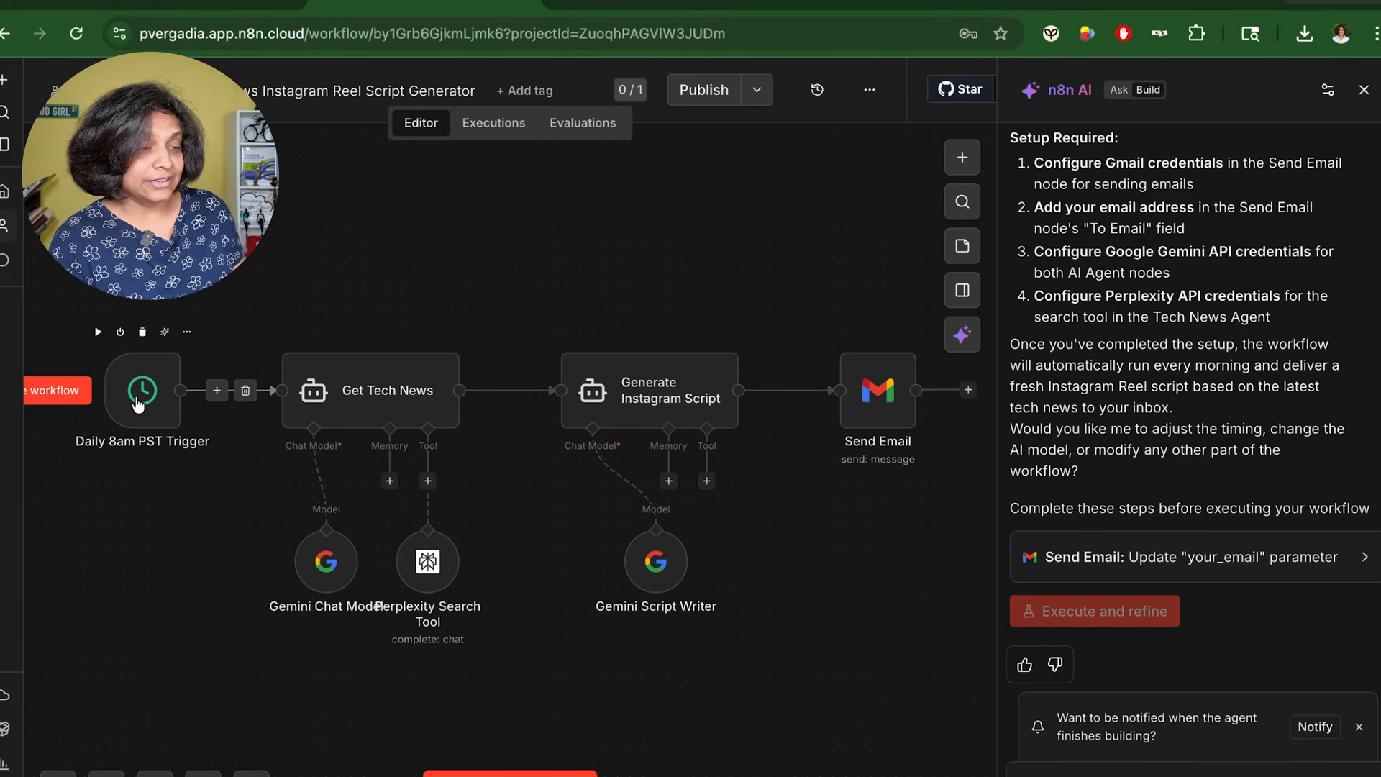
# Step: Set the model of the Gemini Chat Model node under Get Tech News to models/gemini-2.0-flash
pyautogui.click(362, 381)
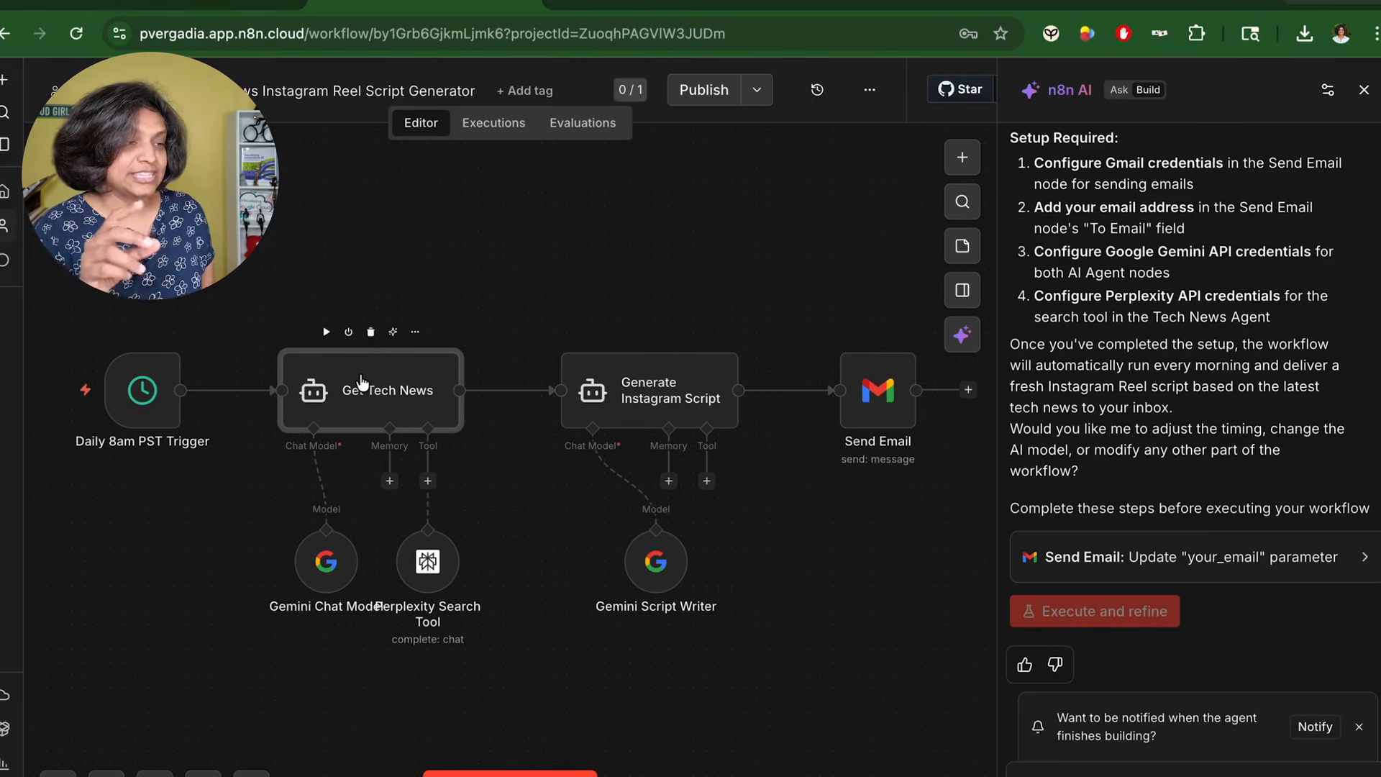
pyautogui.doubleClick(333, 542)
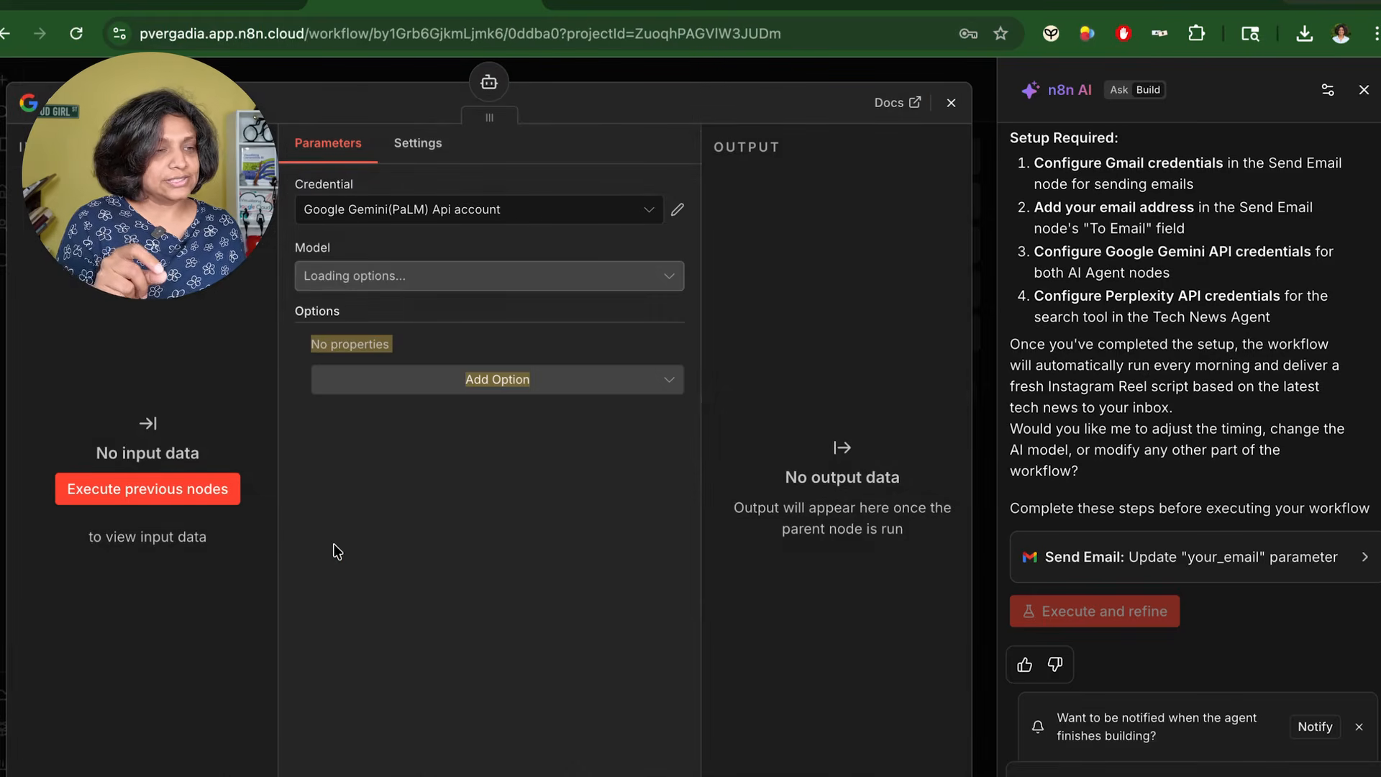
pyautogui.click(650, 278)
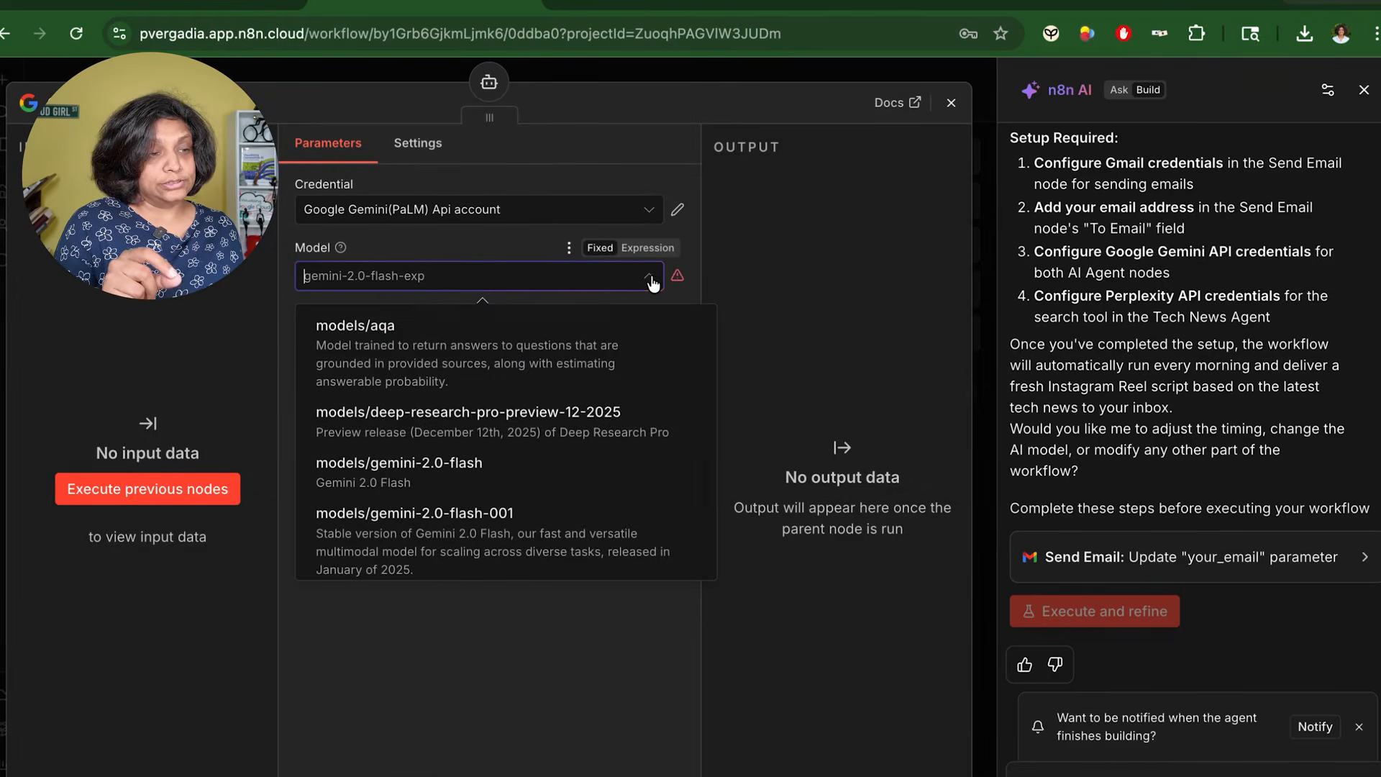
pyautogui.click(502, 476)
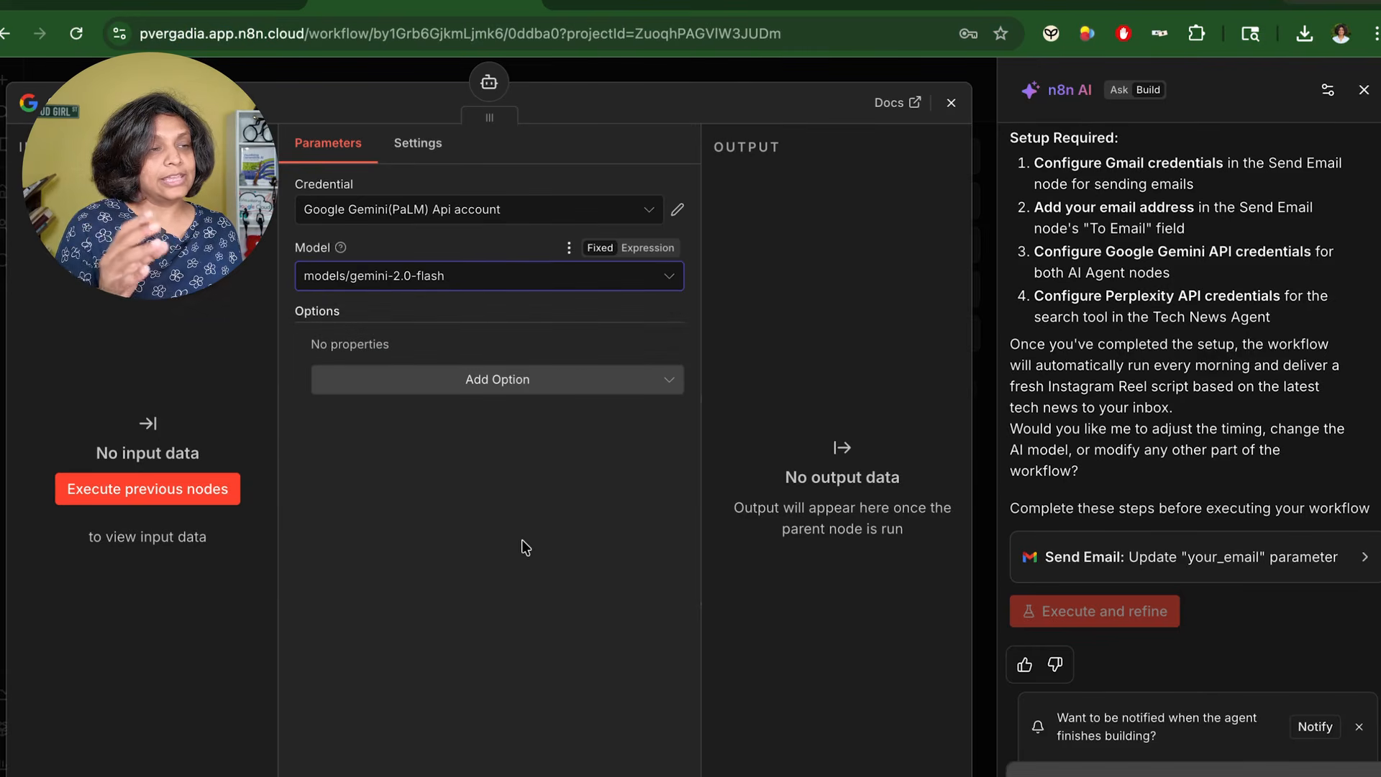
pyautogui.click(412, 146)
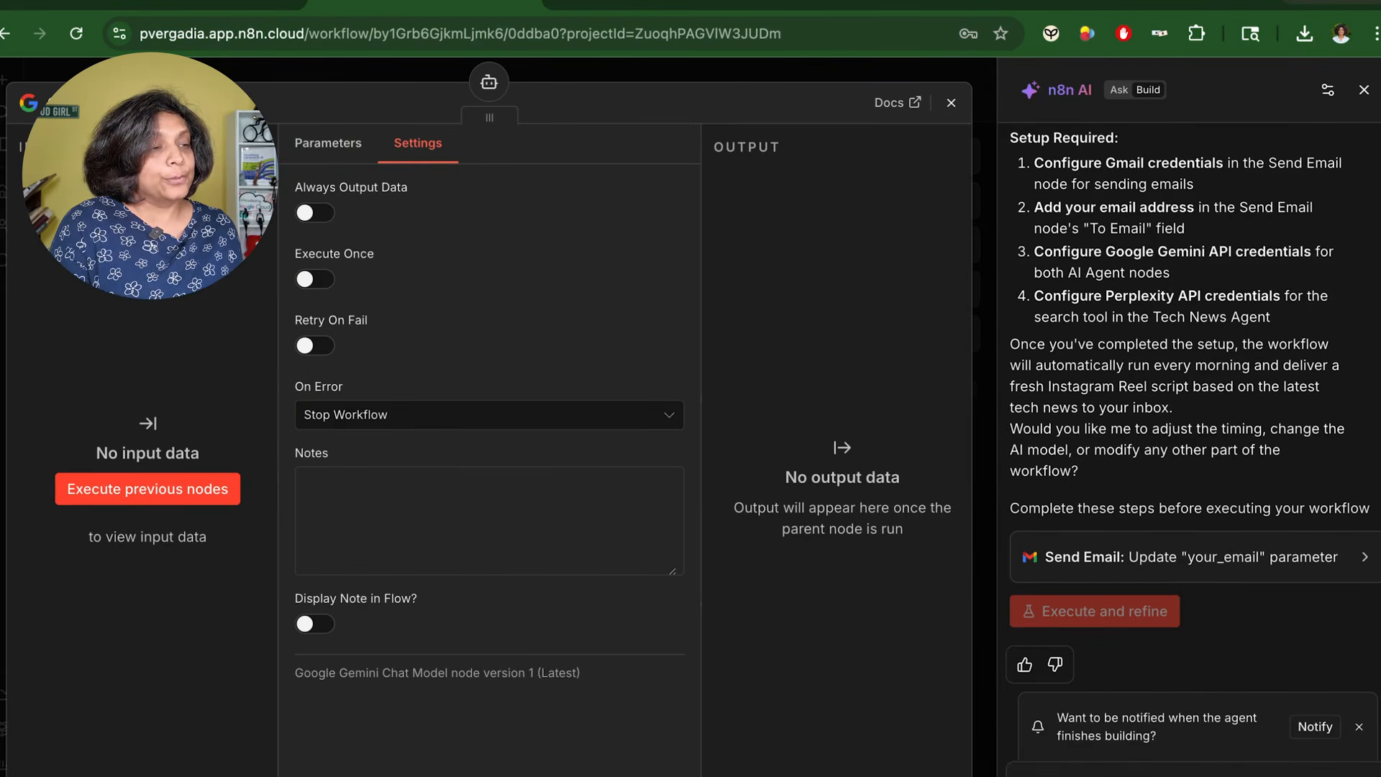
pyautogui.click(951, 102)
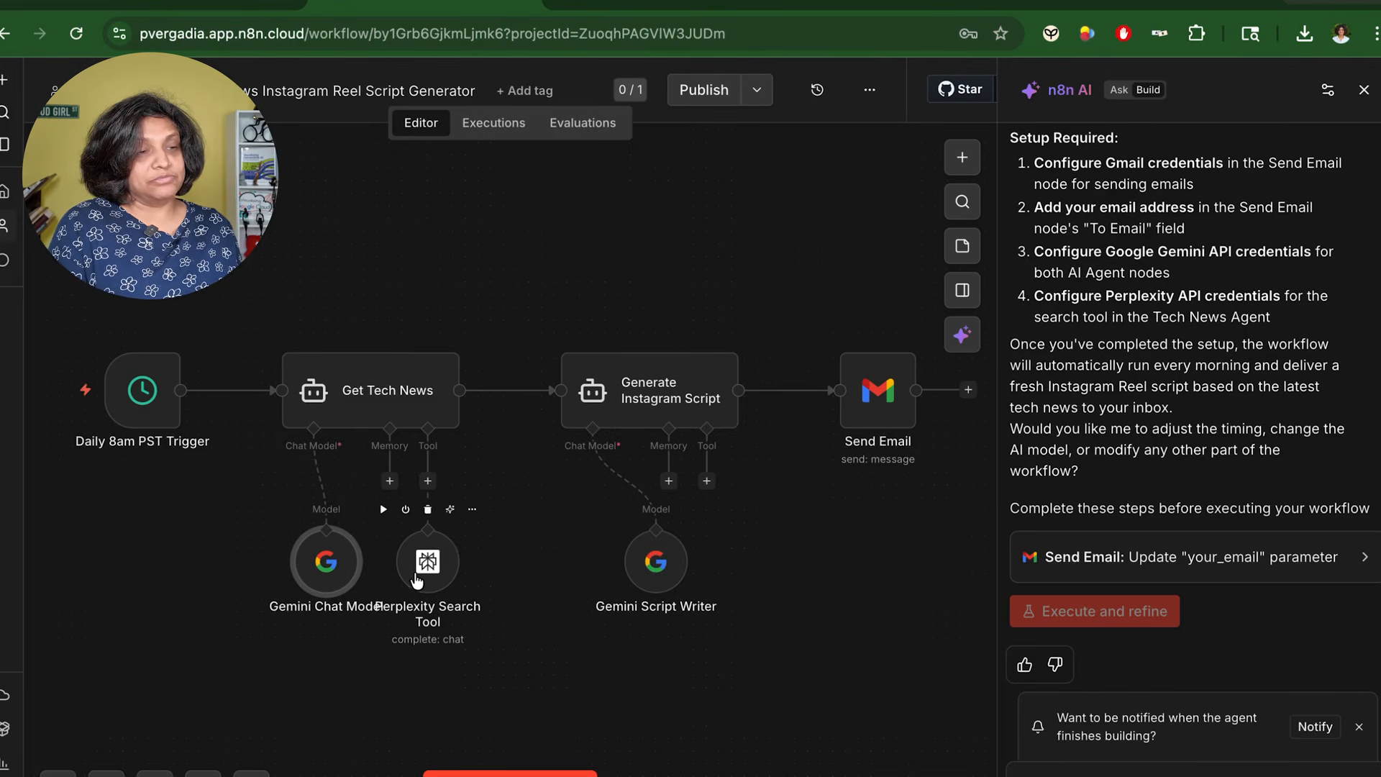
# Step: Execute the nodes preceding the Gemini Chat Model and look through the options that can be added to it
pyautogui.doubleClick(326, 561)
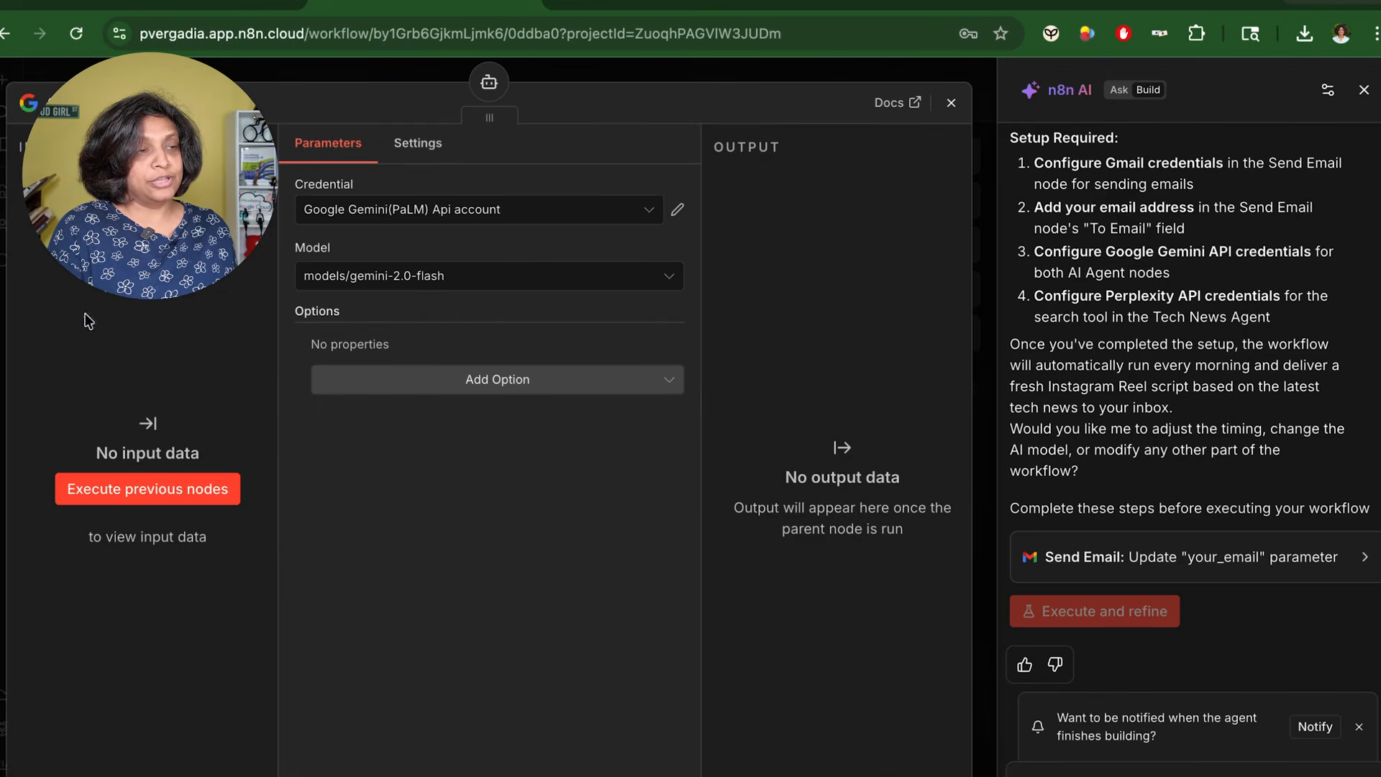
pyautogui.click(170, 495)
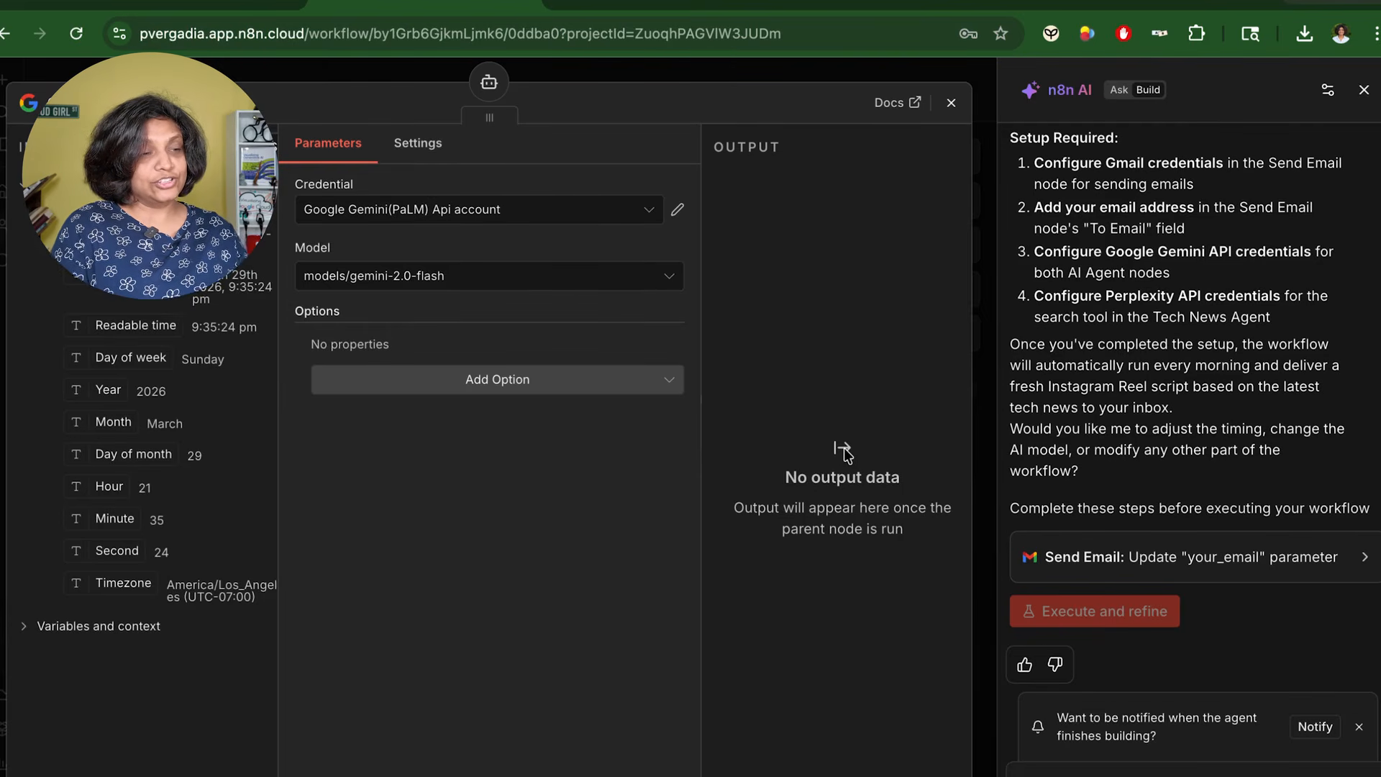
pyautogui.click(442, 379)
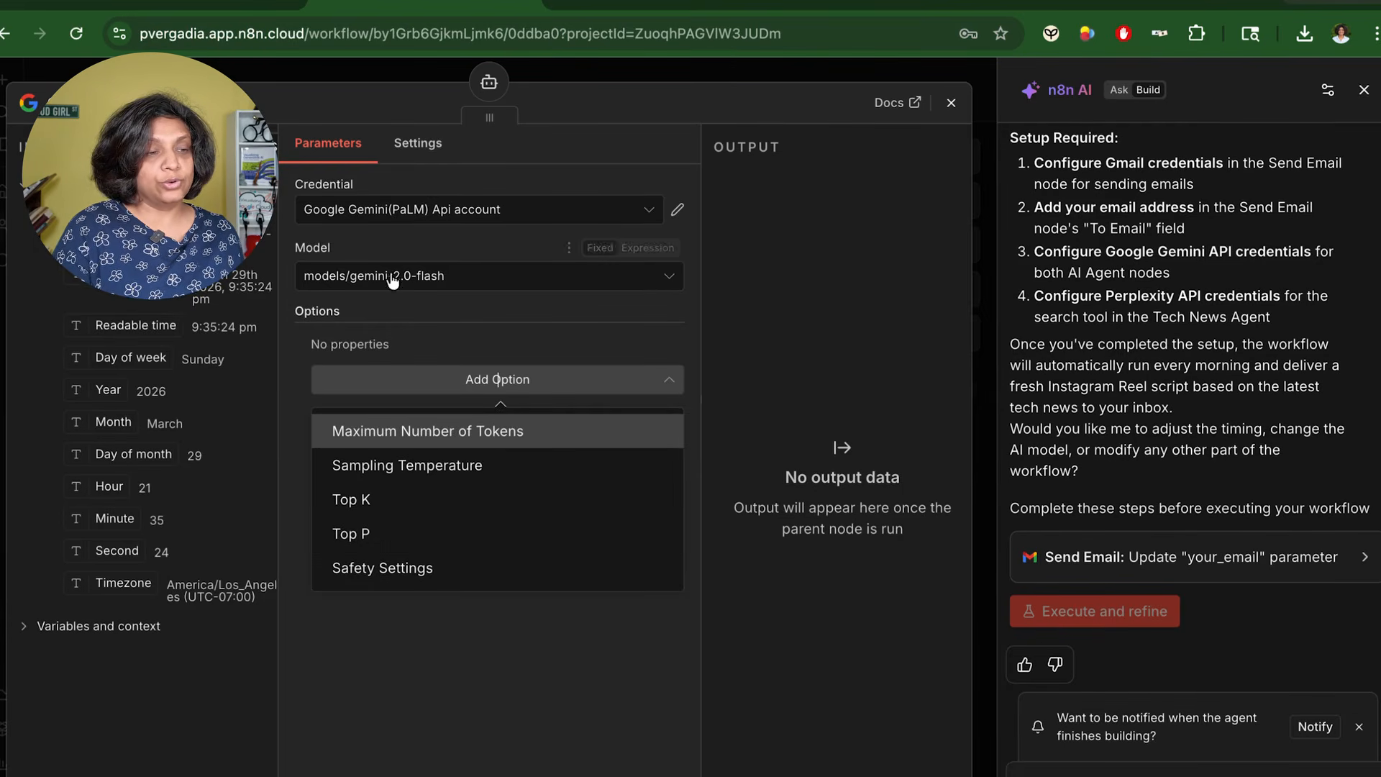
pyautogui.click(416, 145)
pyautogui.click(951, 103)
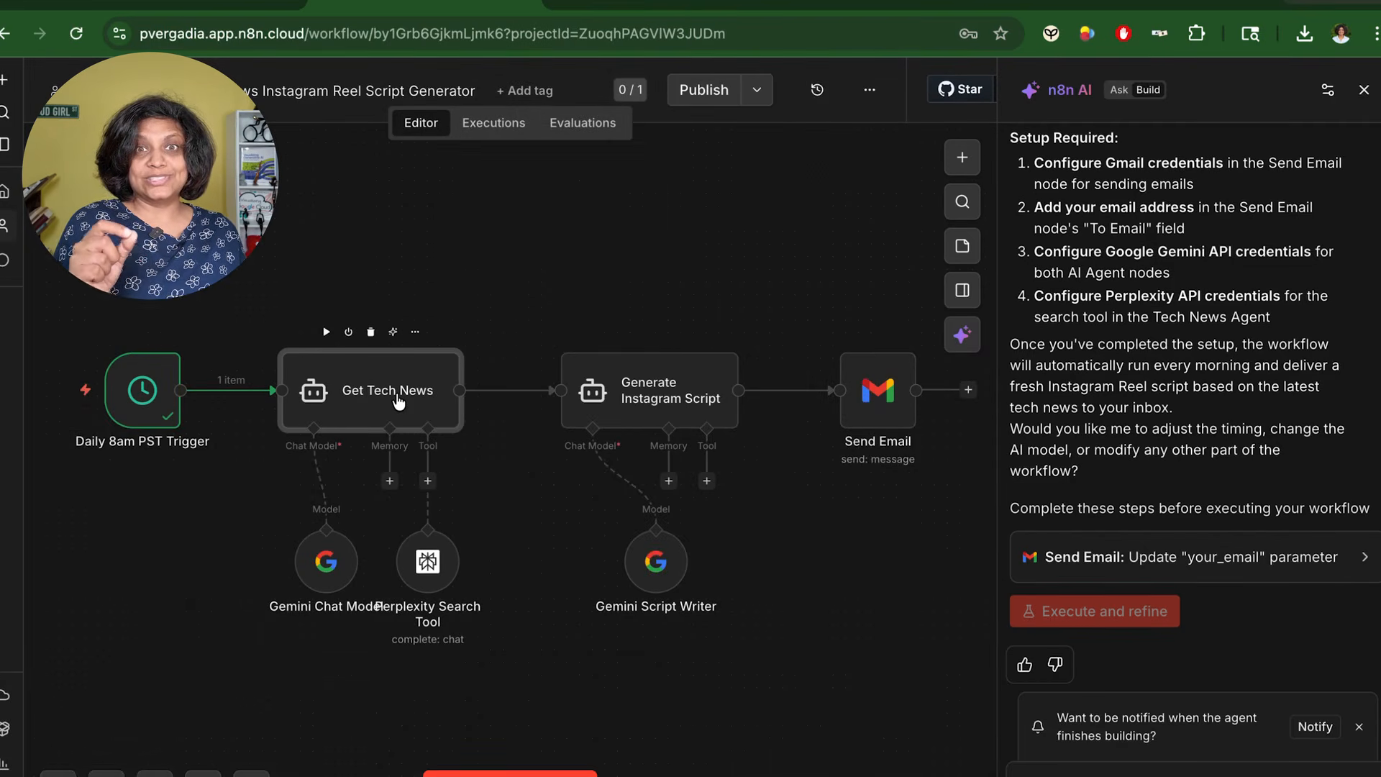
# Step: In the Get Tech News system message, replace "Perplexity search tool" with "gemini flash model"
pyautogui.doubleClick(400, 400)
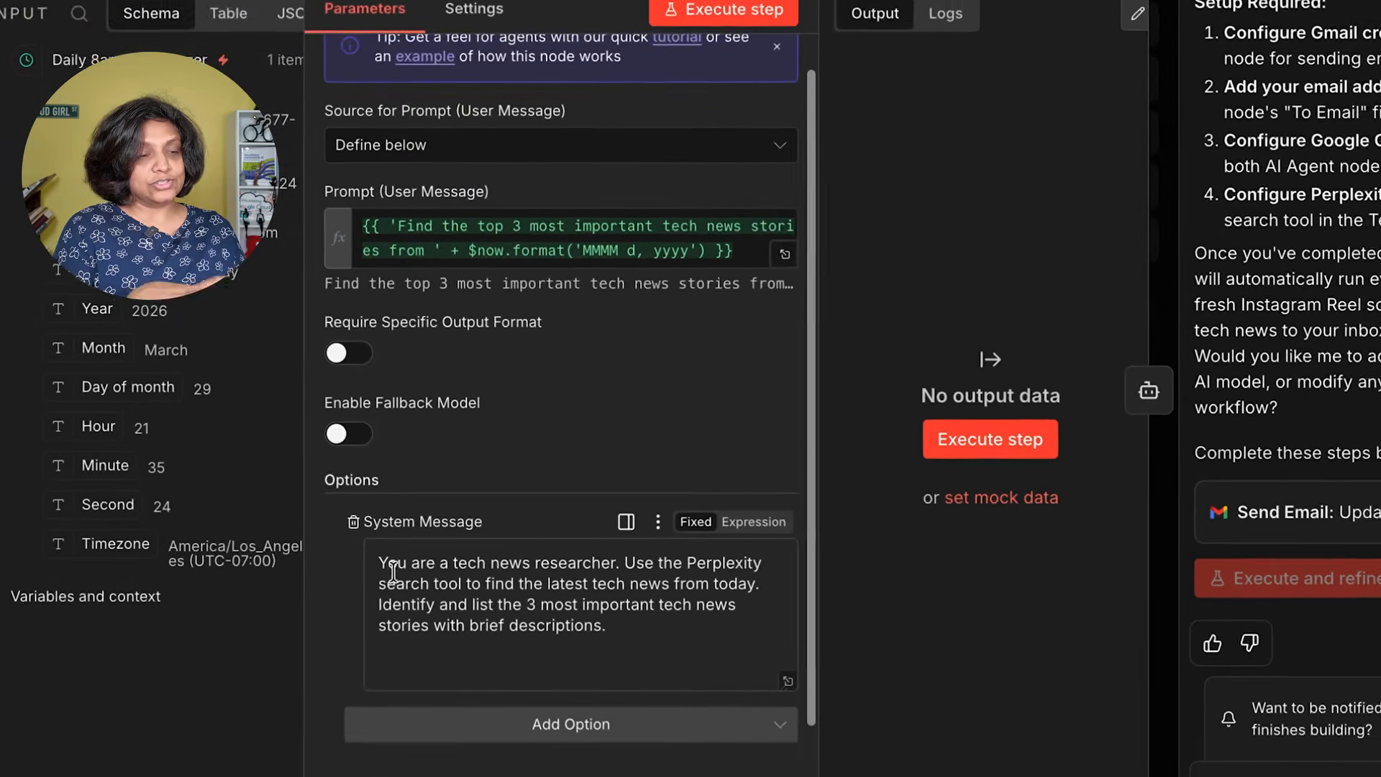
pyautogui.moveTo(379, 566); pyautogui.dragTo(651, 630)
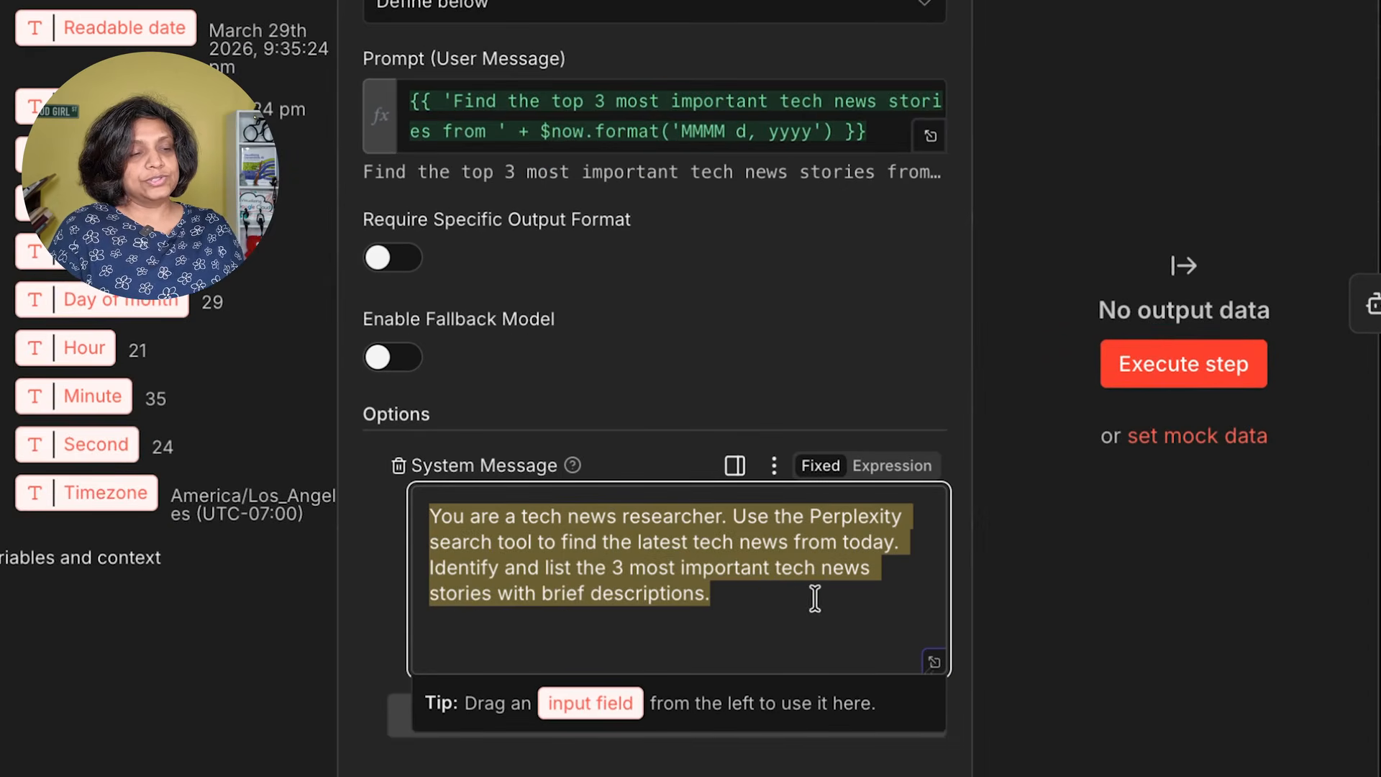
pyautogui.click(814, 520)
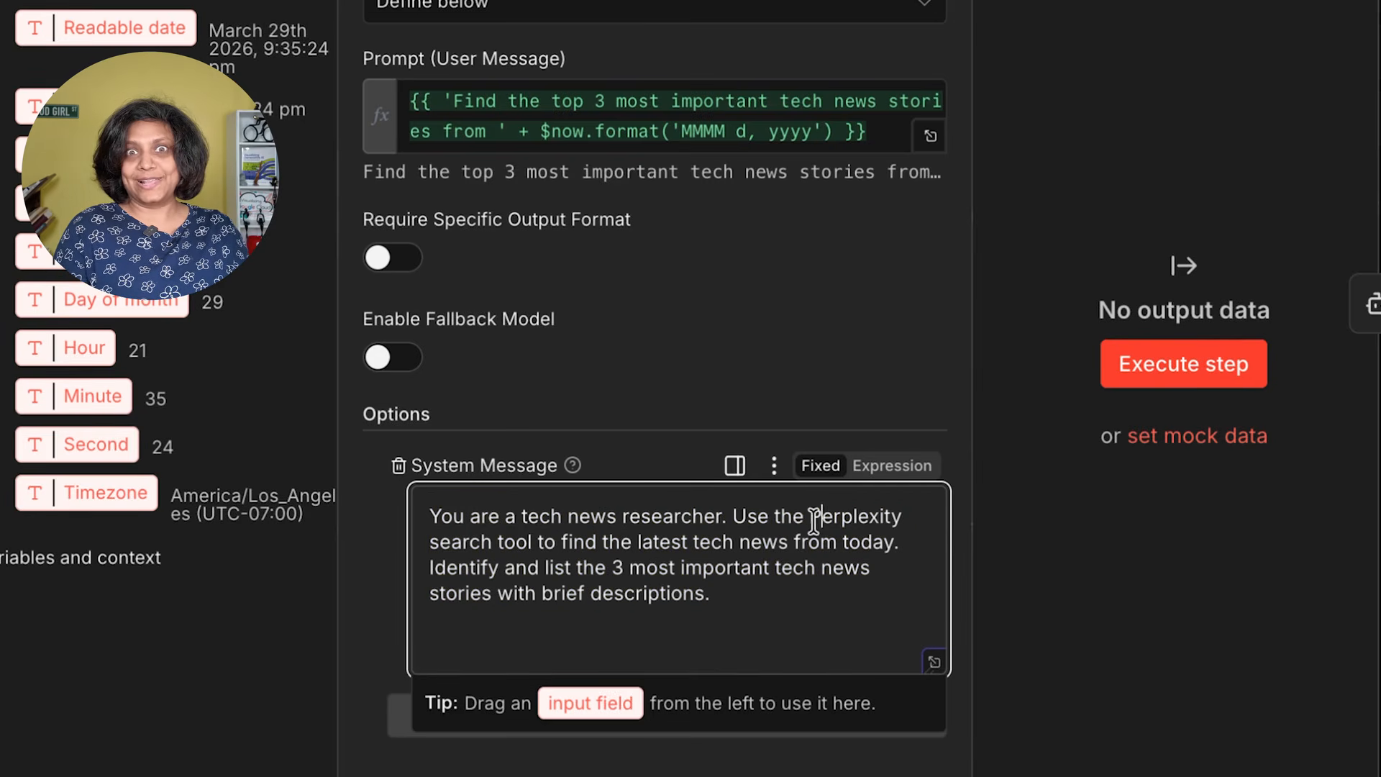
pyautogui.moveTo(811, 518); pyautogui.dragTo(538, 540)
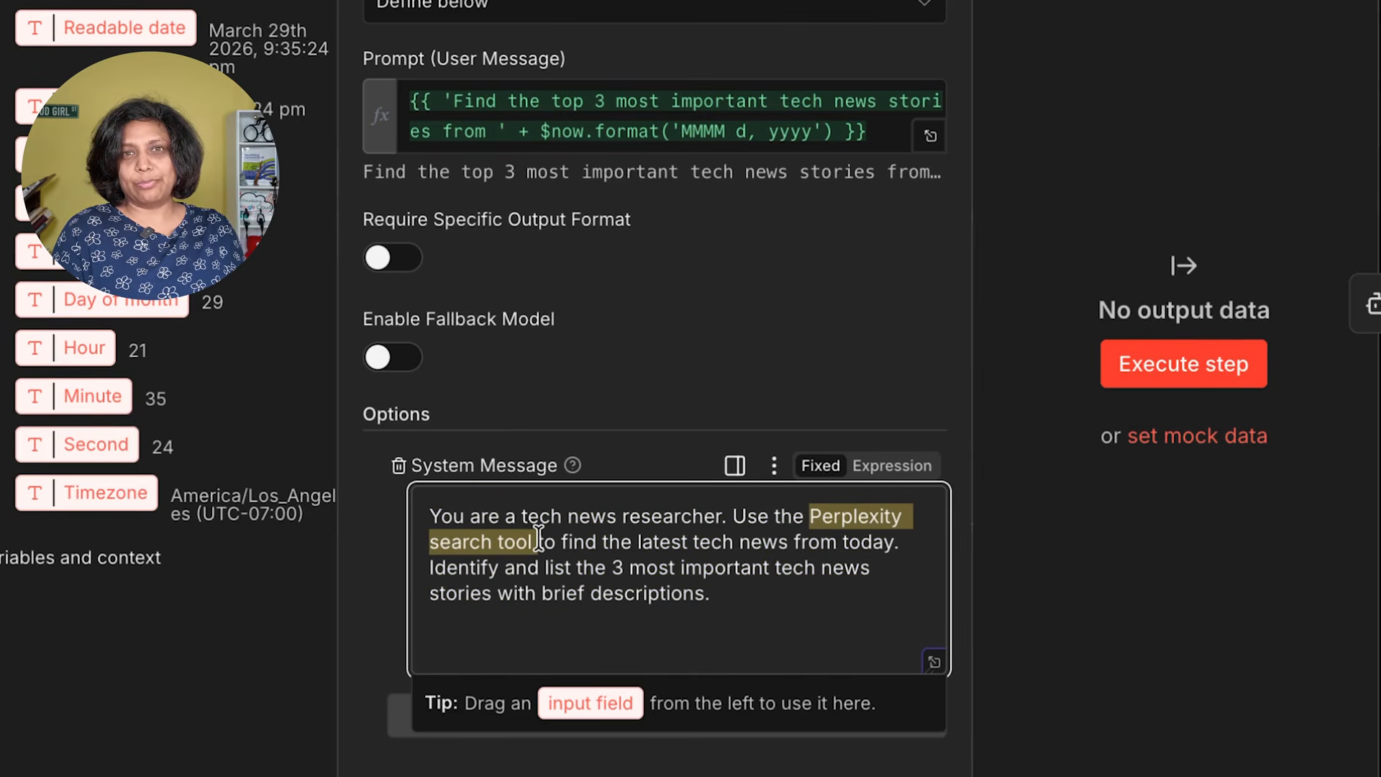
pyautogui.write('gemini model')
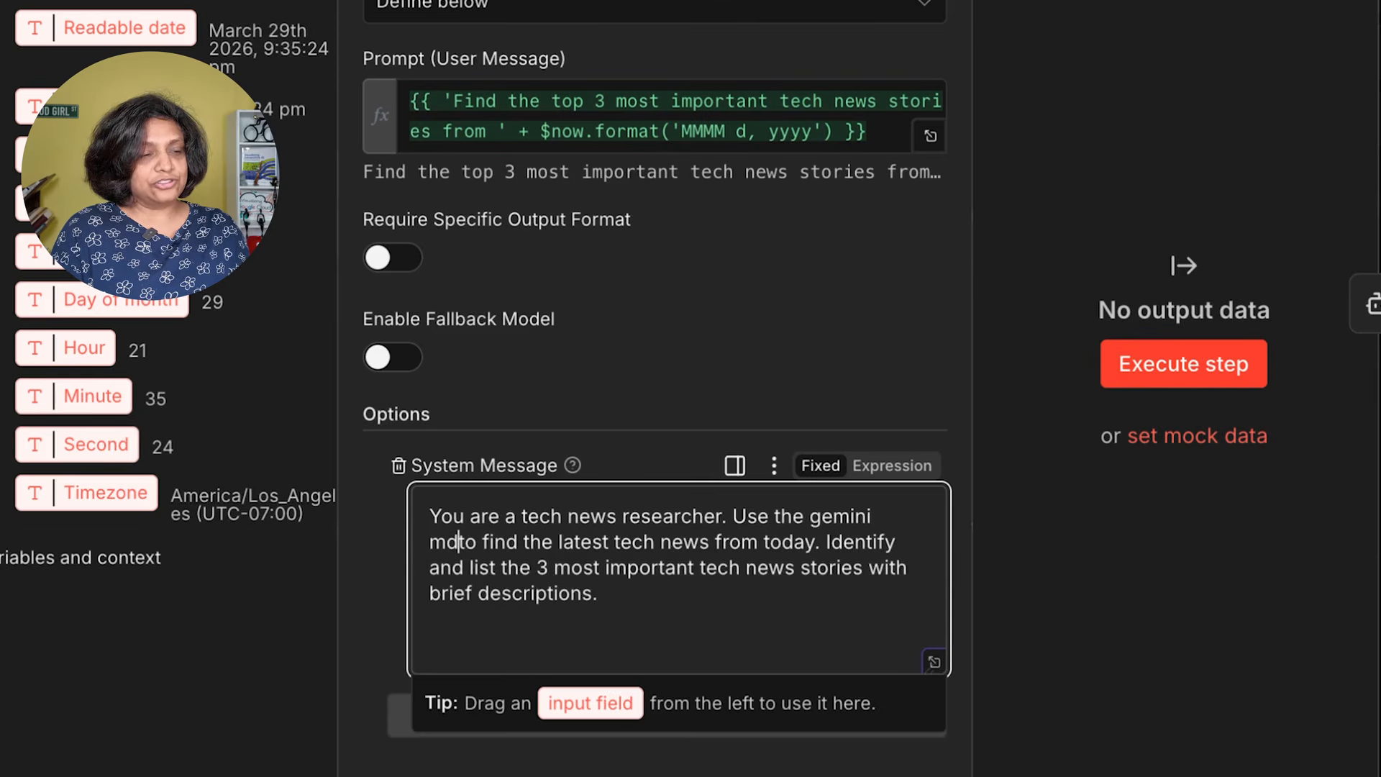
pyautogui.click(430, 543)
pyautogui.write('flash model')
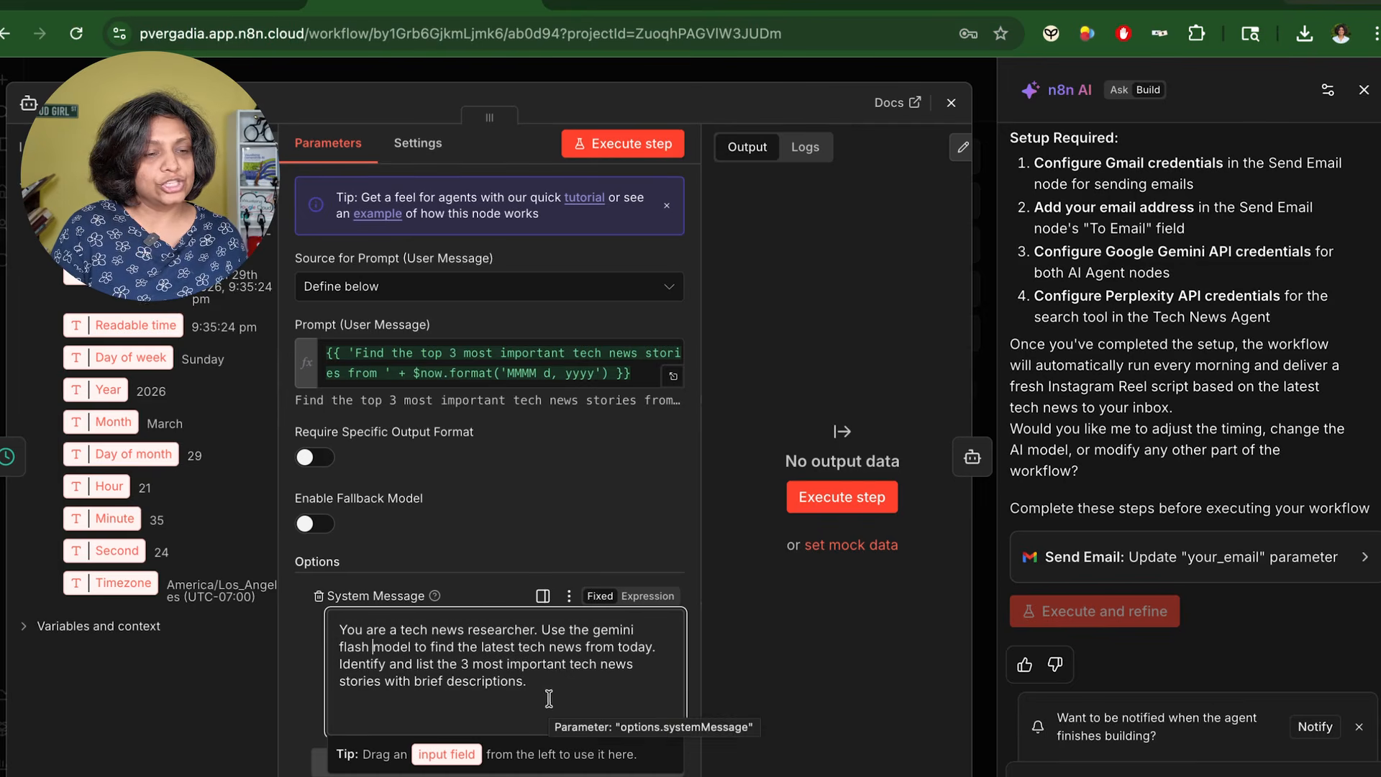
# Step: Test-run the Get Tech News agent and delete its attached Perplexity Search Tool node
pyautogui.click(622, 153)
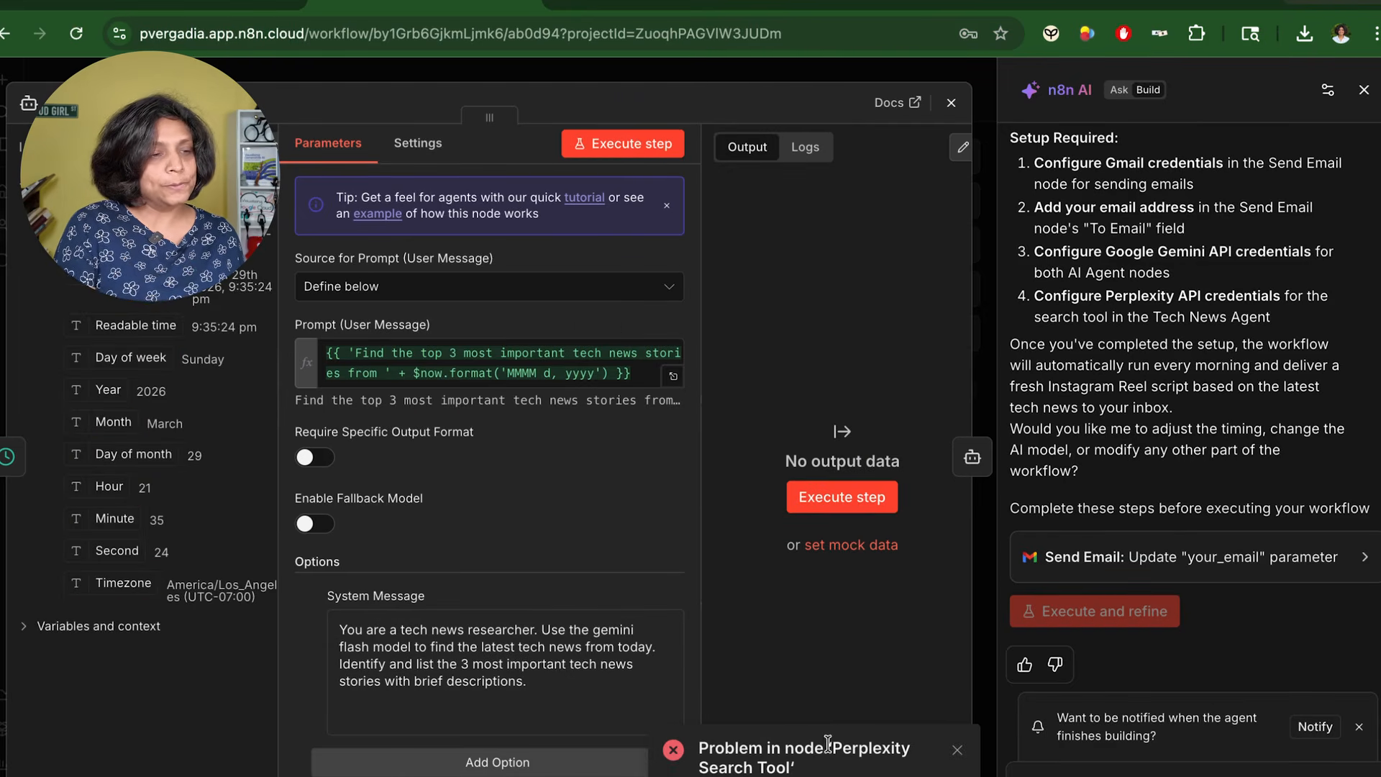
pyautogui.click(951, 103)
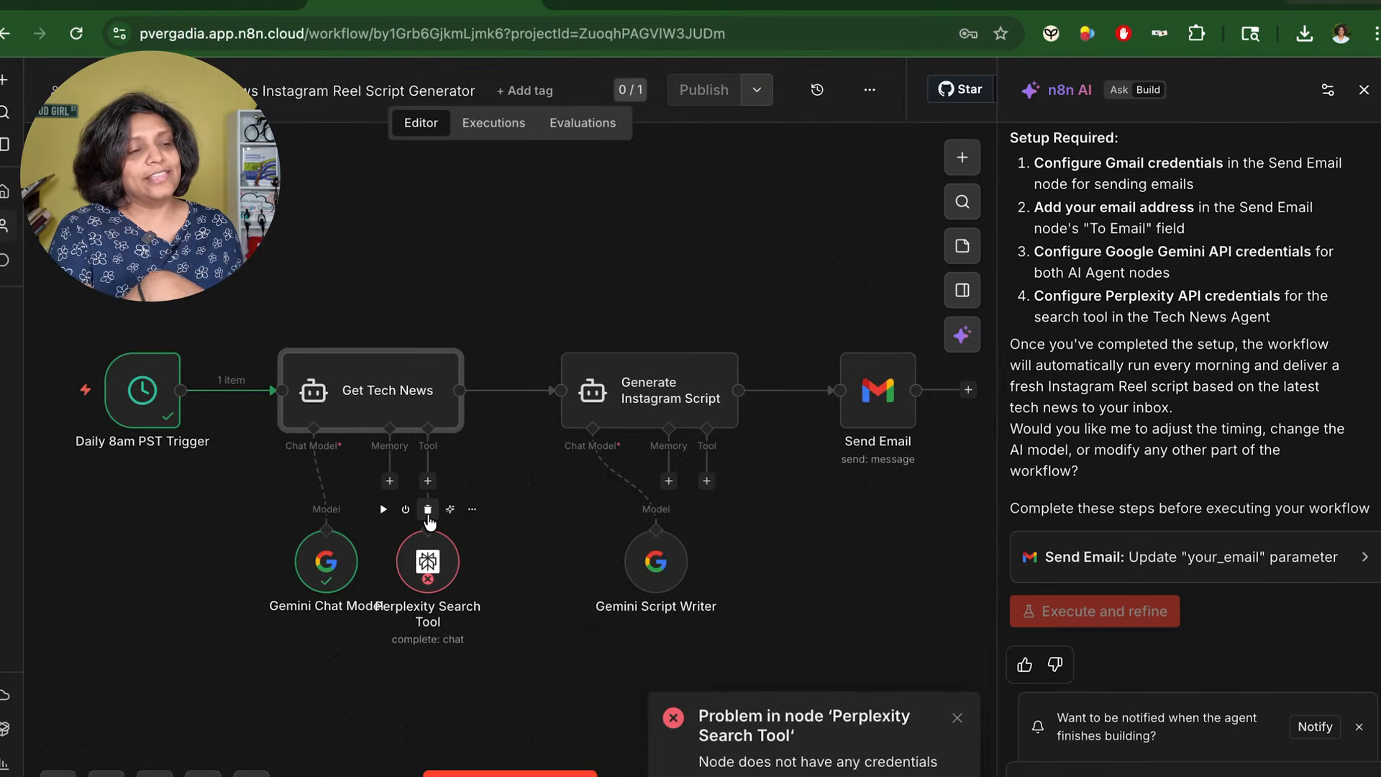
pyautogui.click(428, 509)
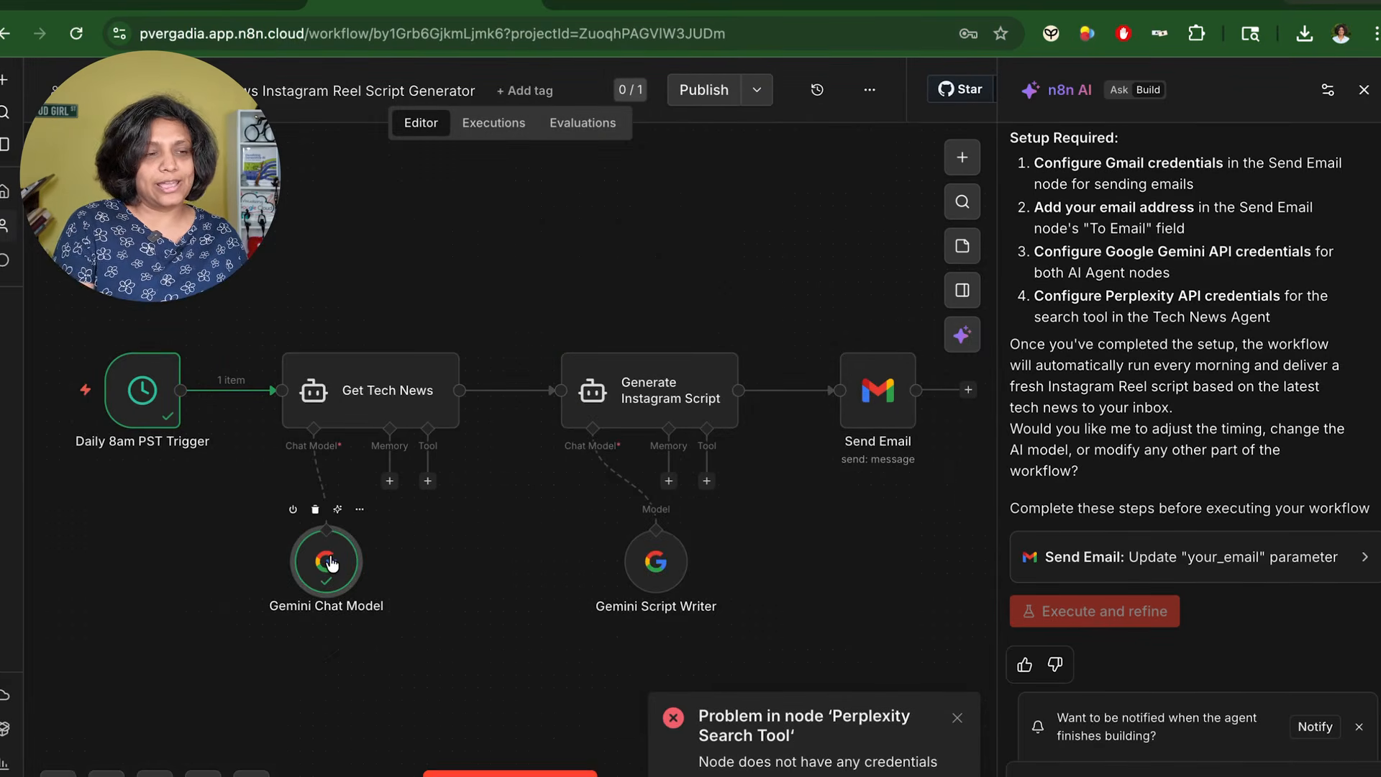
# Step: Review the system message of the Generate Instagram Script agent and execute that step
pyautogui.doubleClick(656, 391)
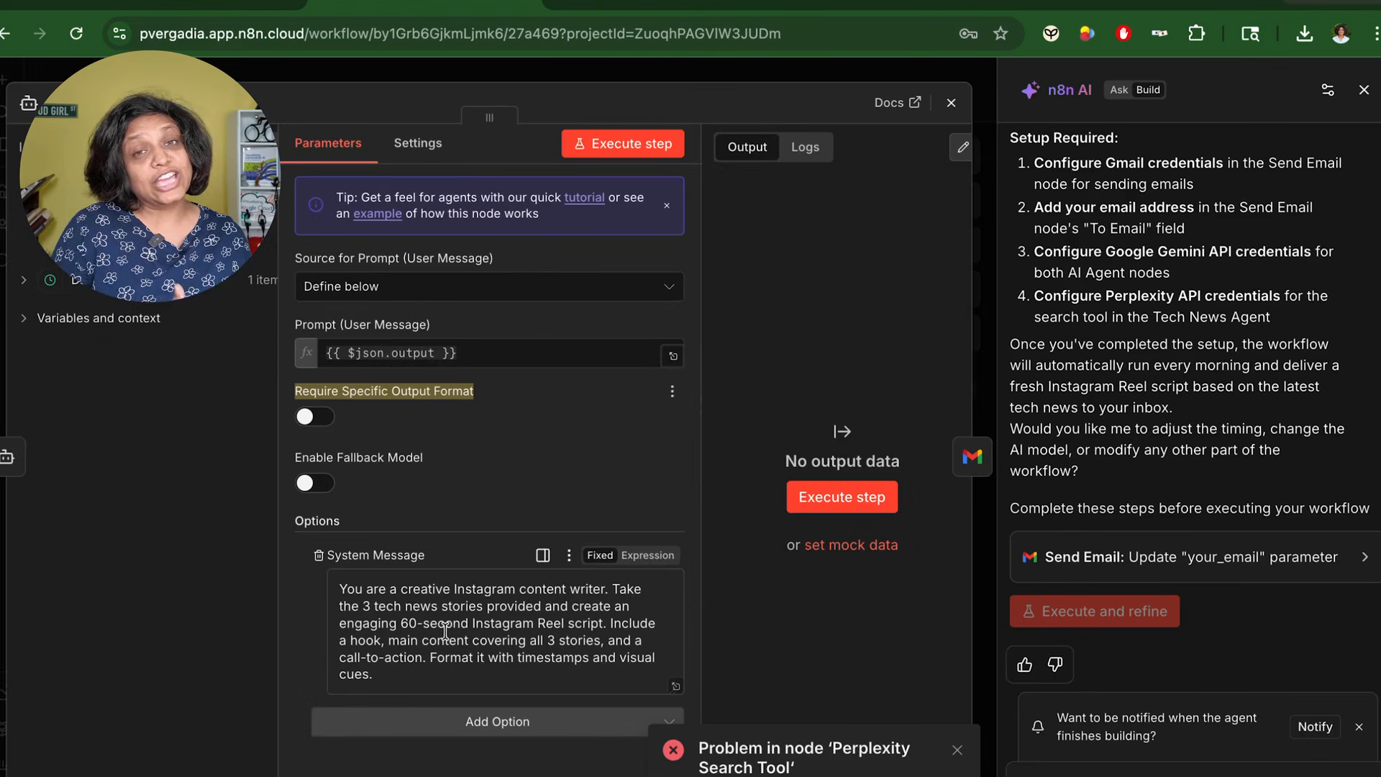
pyautogui.moveTo(347, 591); pyautogui.dragTo(398, 658)
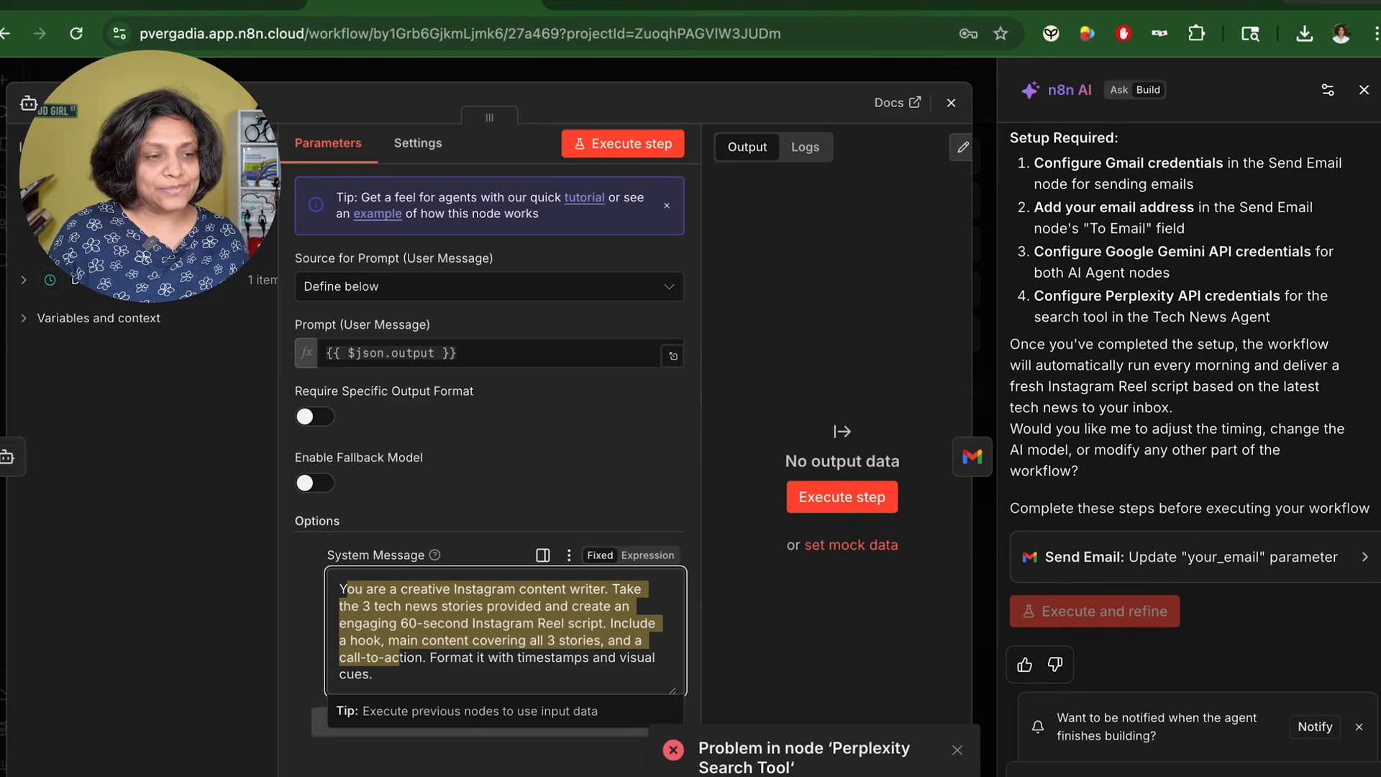
pyautogui.click(836, 501)
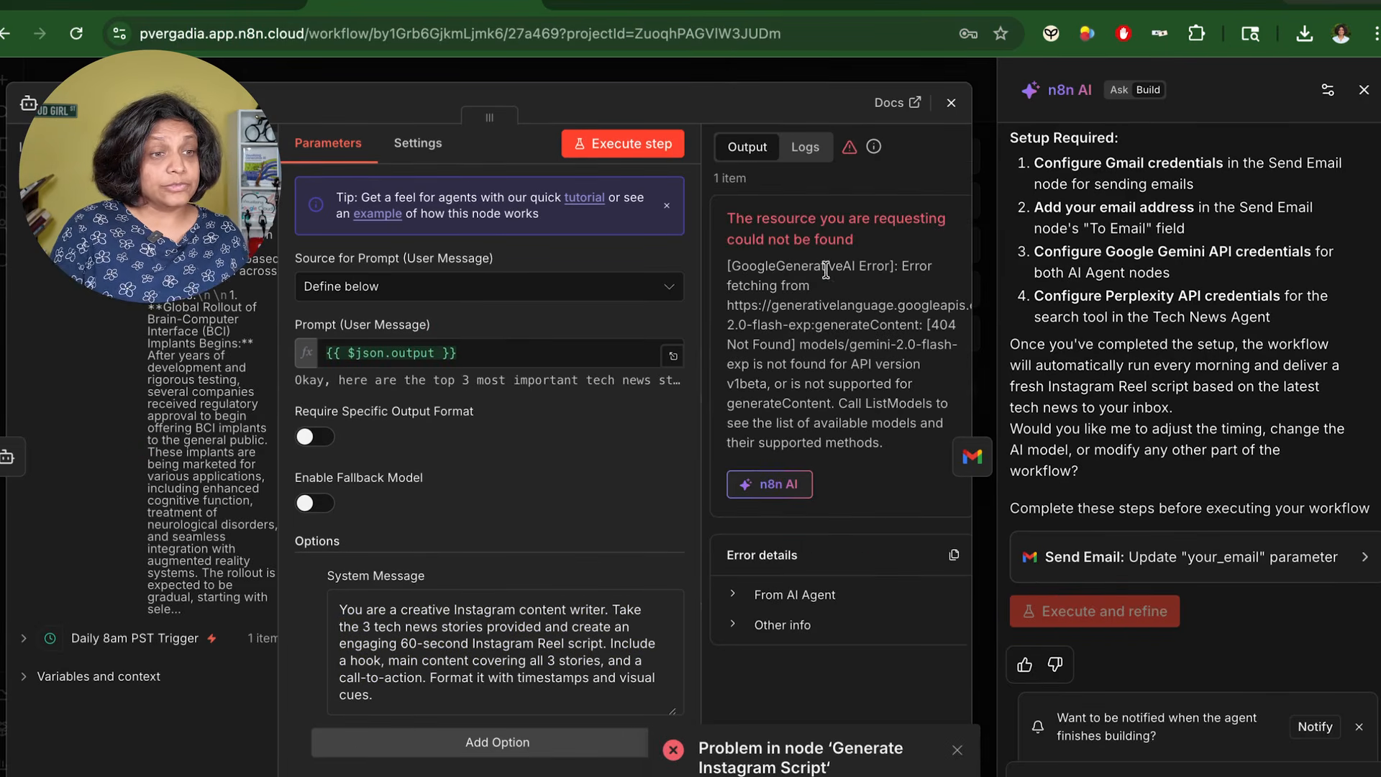
pyautogui.scroll(-1, 410, 472)
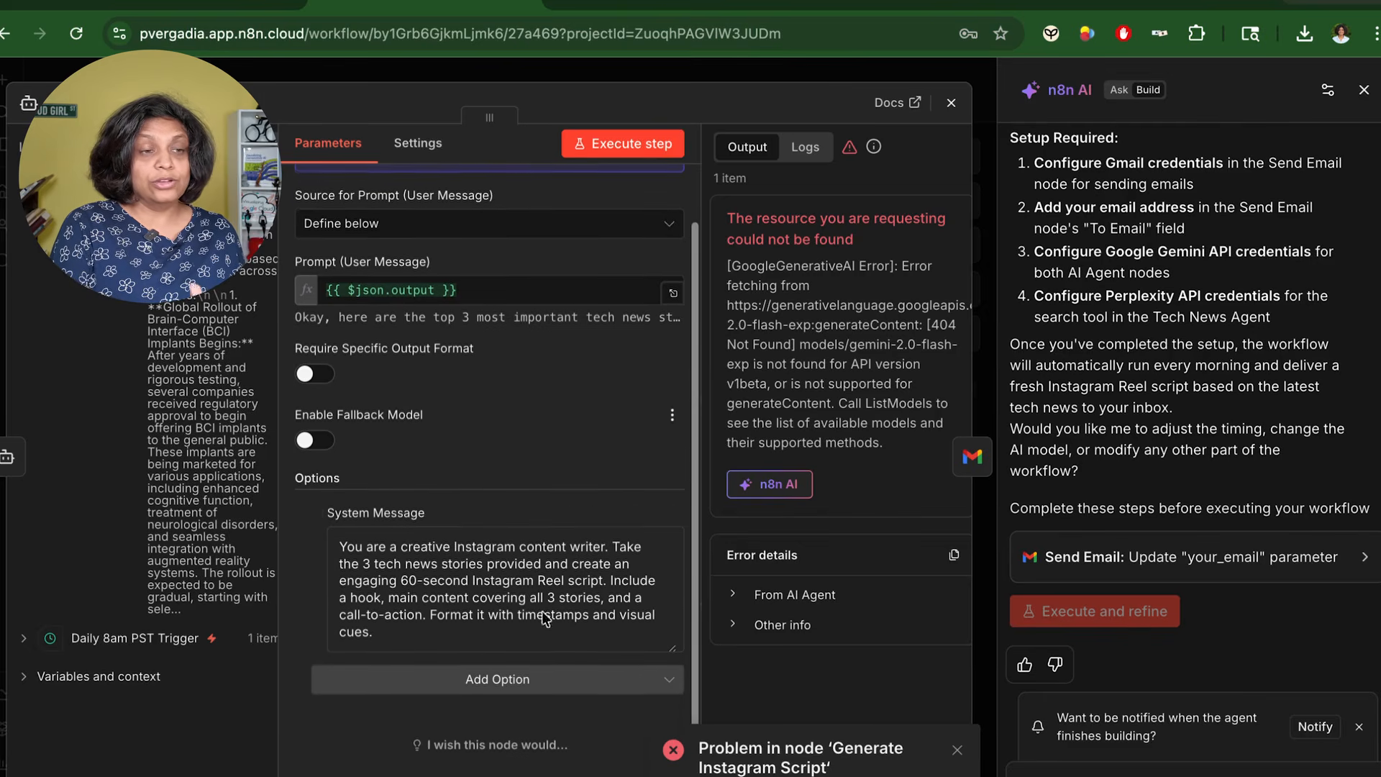
pyautogui.click(951, 102)
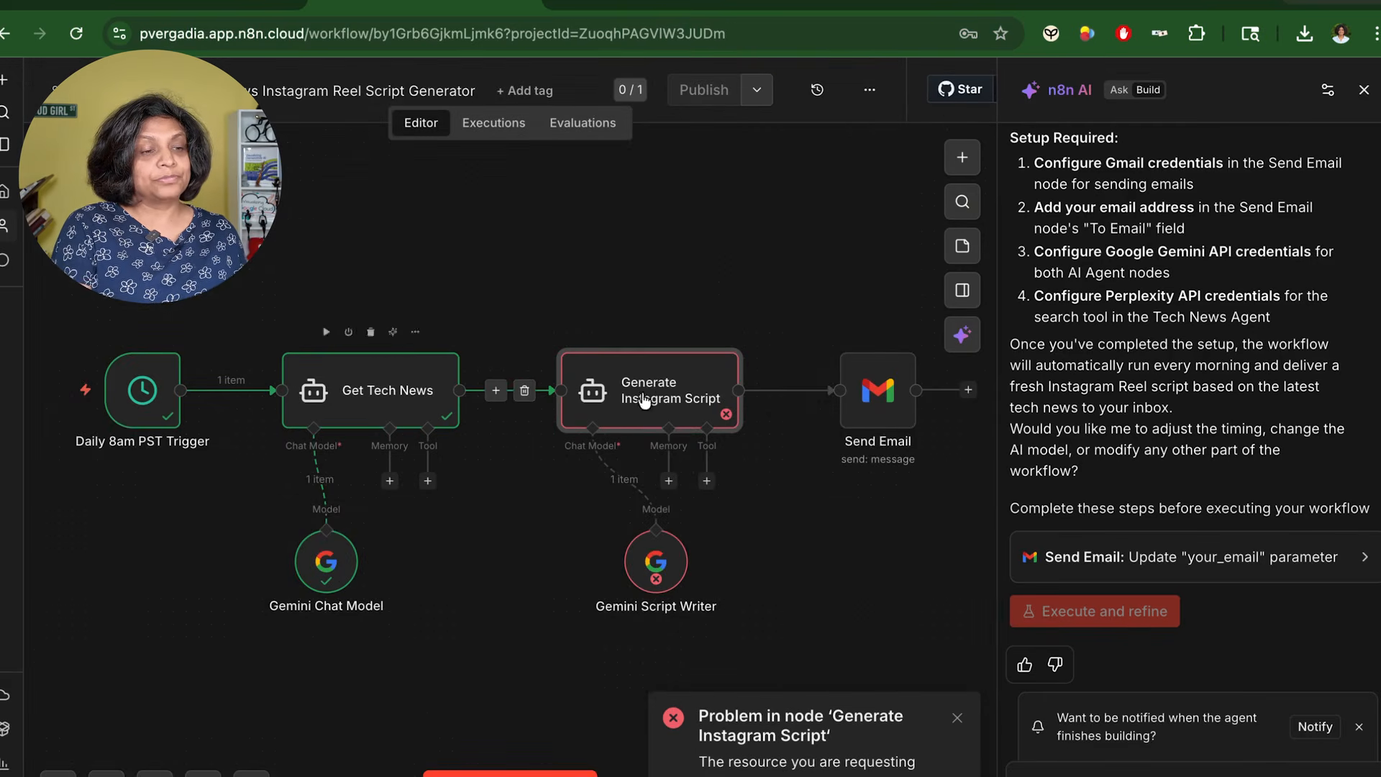
# Step: Switch the Gemini Script Writer node's model to models/gemini-2.0-flash
pyautogui.doubleClick(656, 563)
pyautogui.click(489, 276)
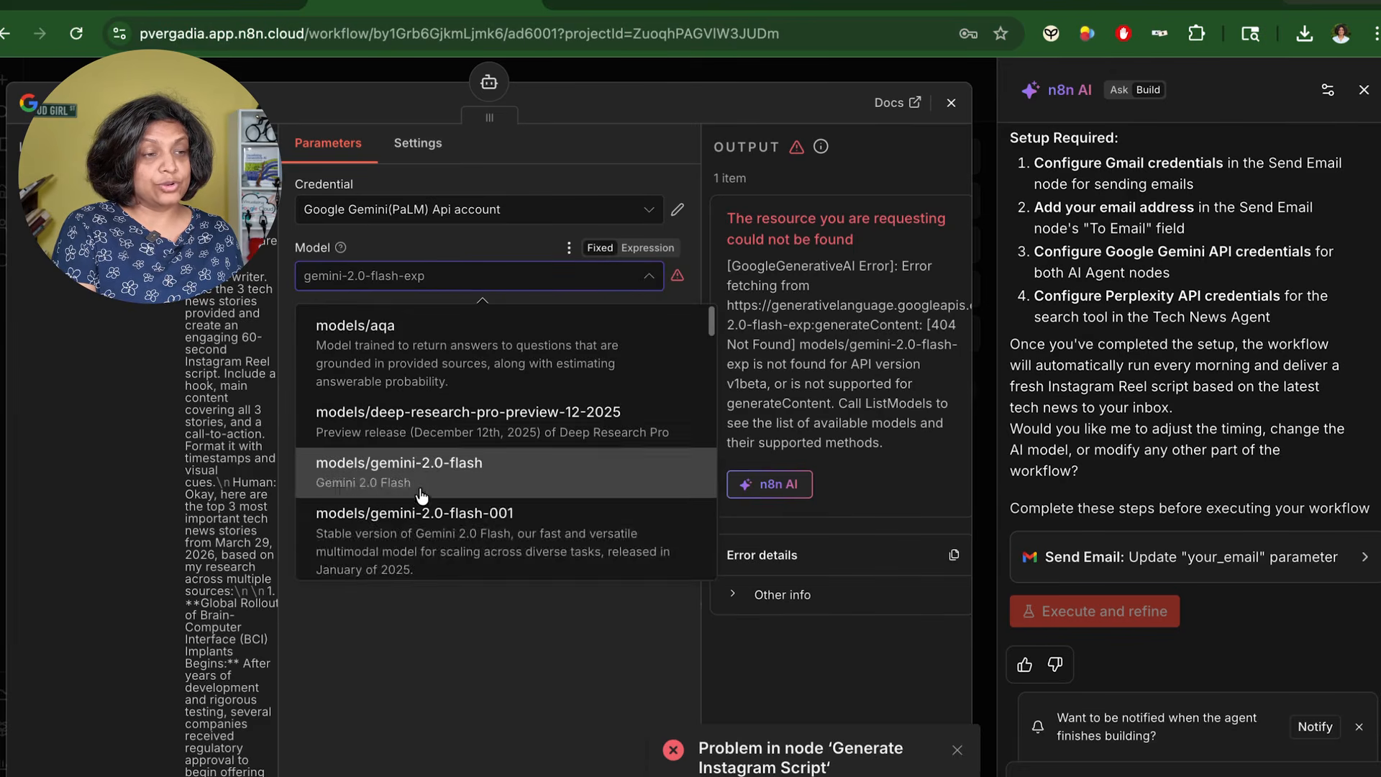
pyautogui.click(432, 474)
pyautogui.click(951, 103)
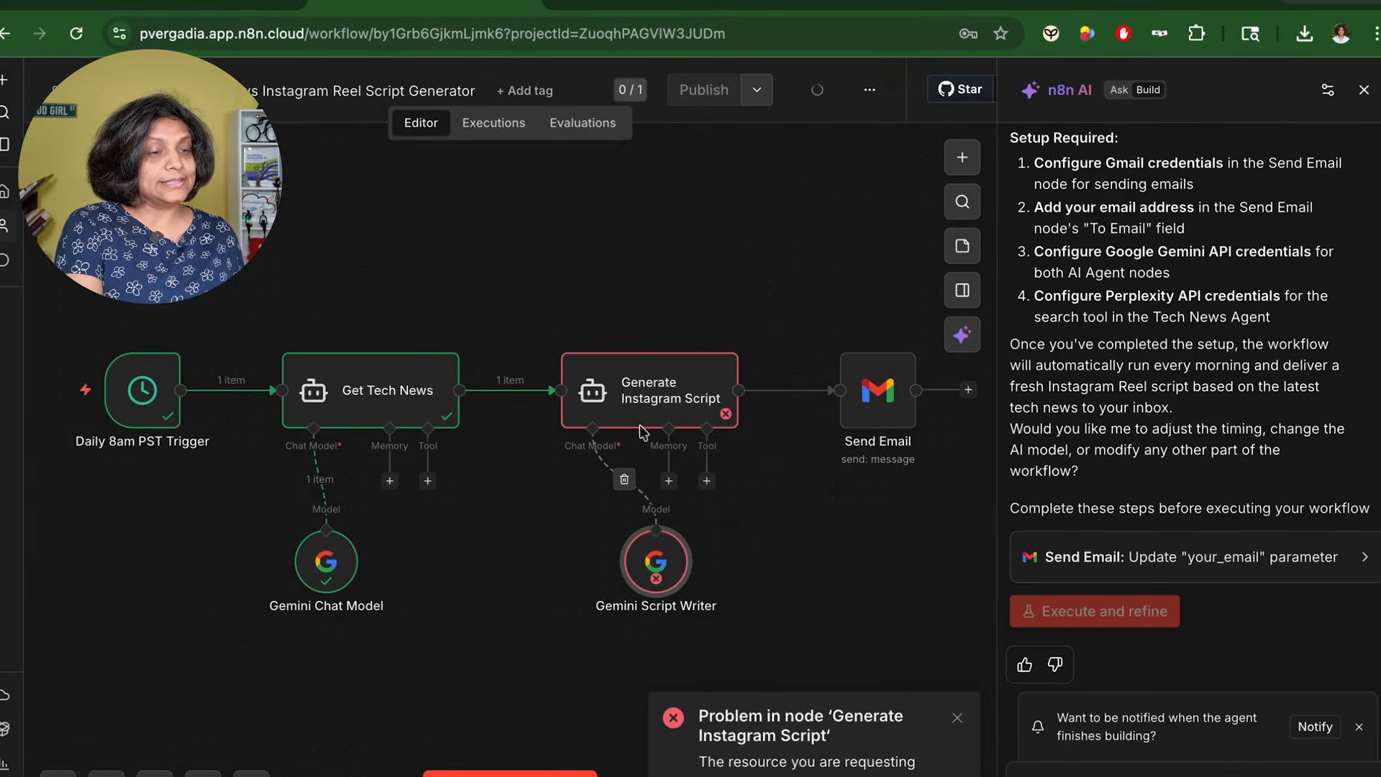
# Step: Execute the whole workflow from the daily trigger through to the Send Email node
pyautogui.click(466, 774)
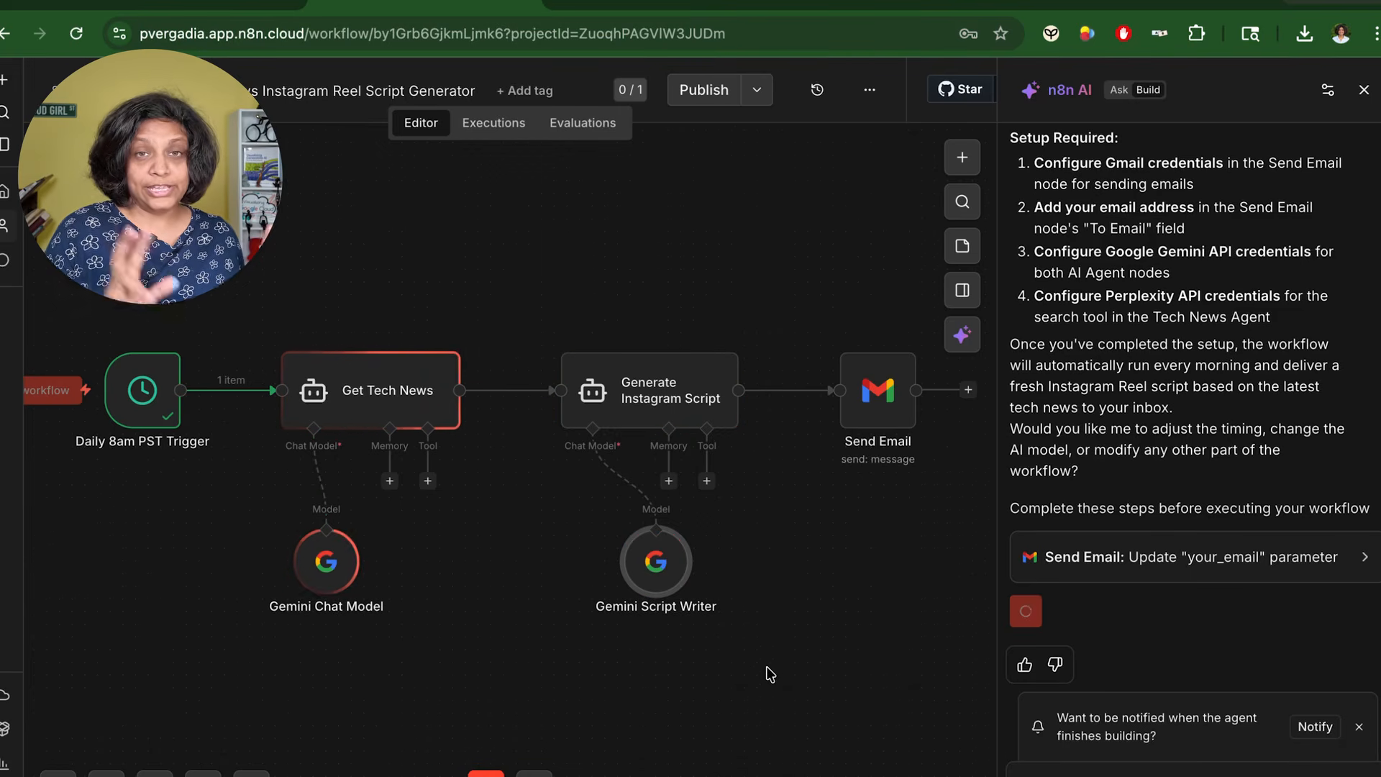
pyautogui.hscroll(-1, 766, 666)
pyautogui.hscroll(1, 766, 666)
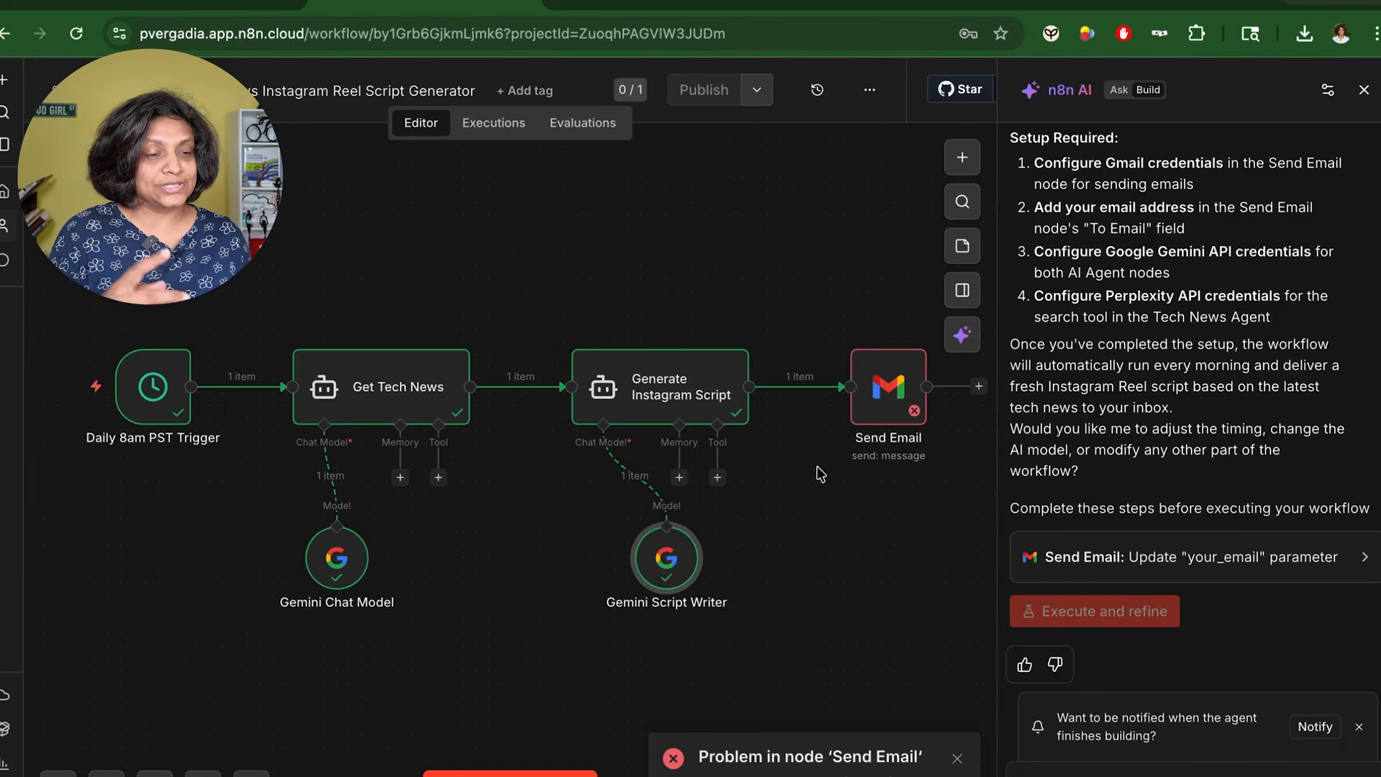
# Step: Replace the placeholder in the Send Email node's To field with the recipient's email address
pyautogui.doubleClick(874, 394)
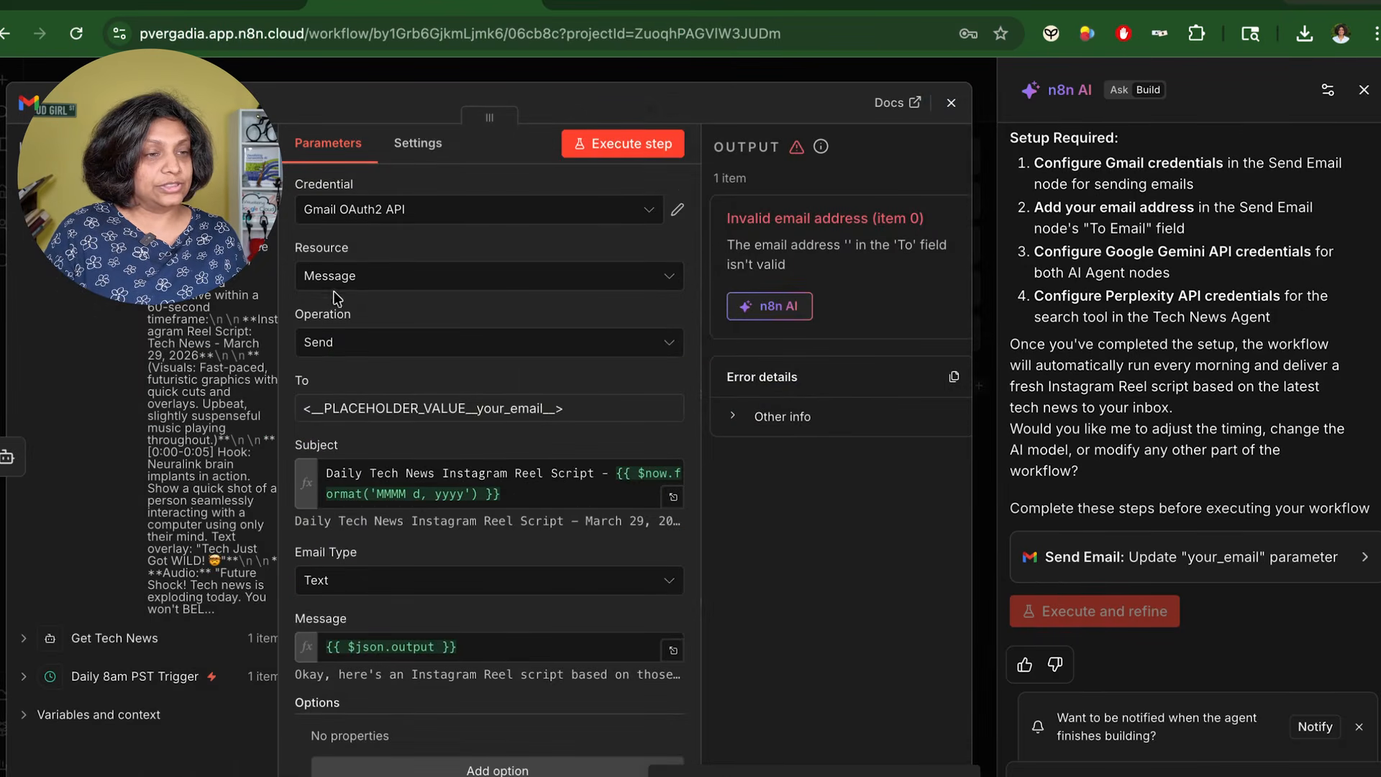
pyautogui.moveTo(563, 407); pyautogui.dragTo(291, 415)
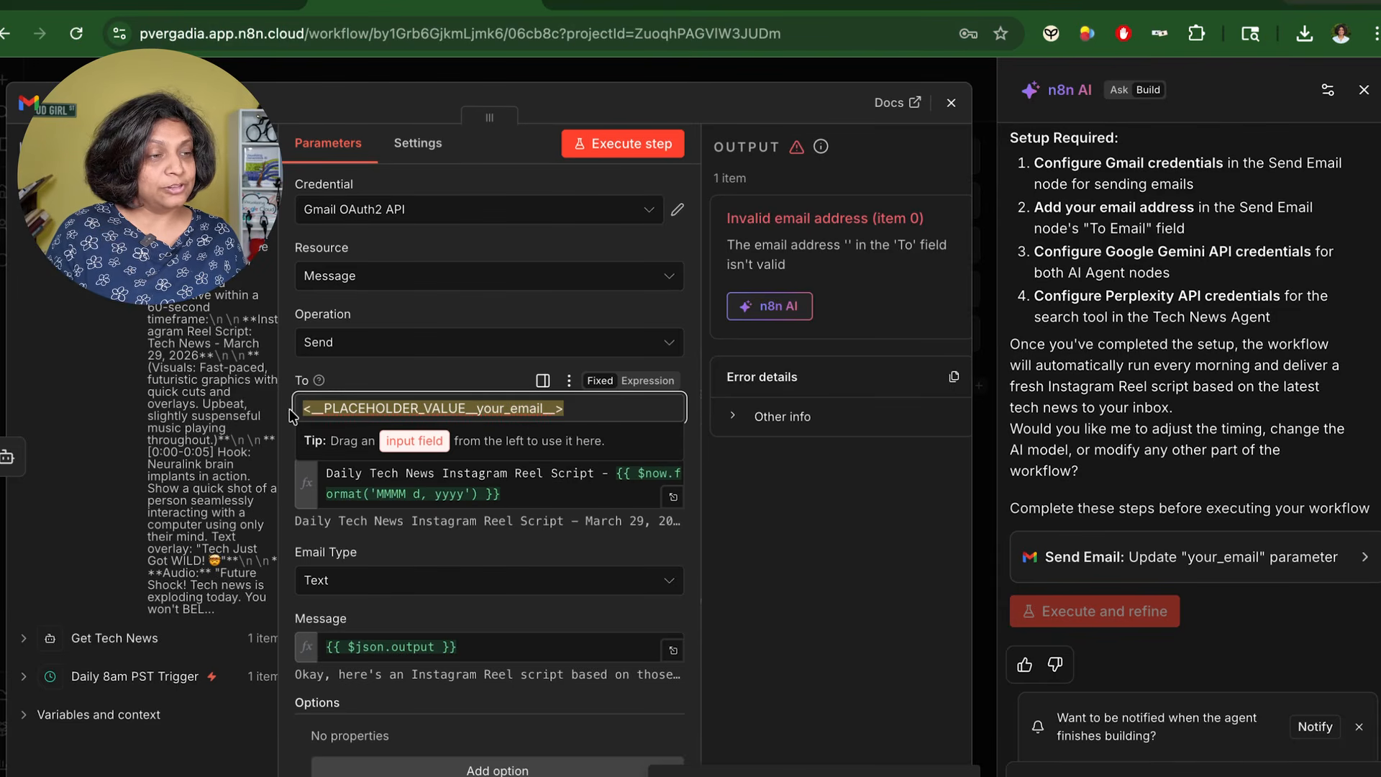
pyautogui.write('priya')
pyautogui.click(429, 453)
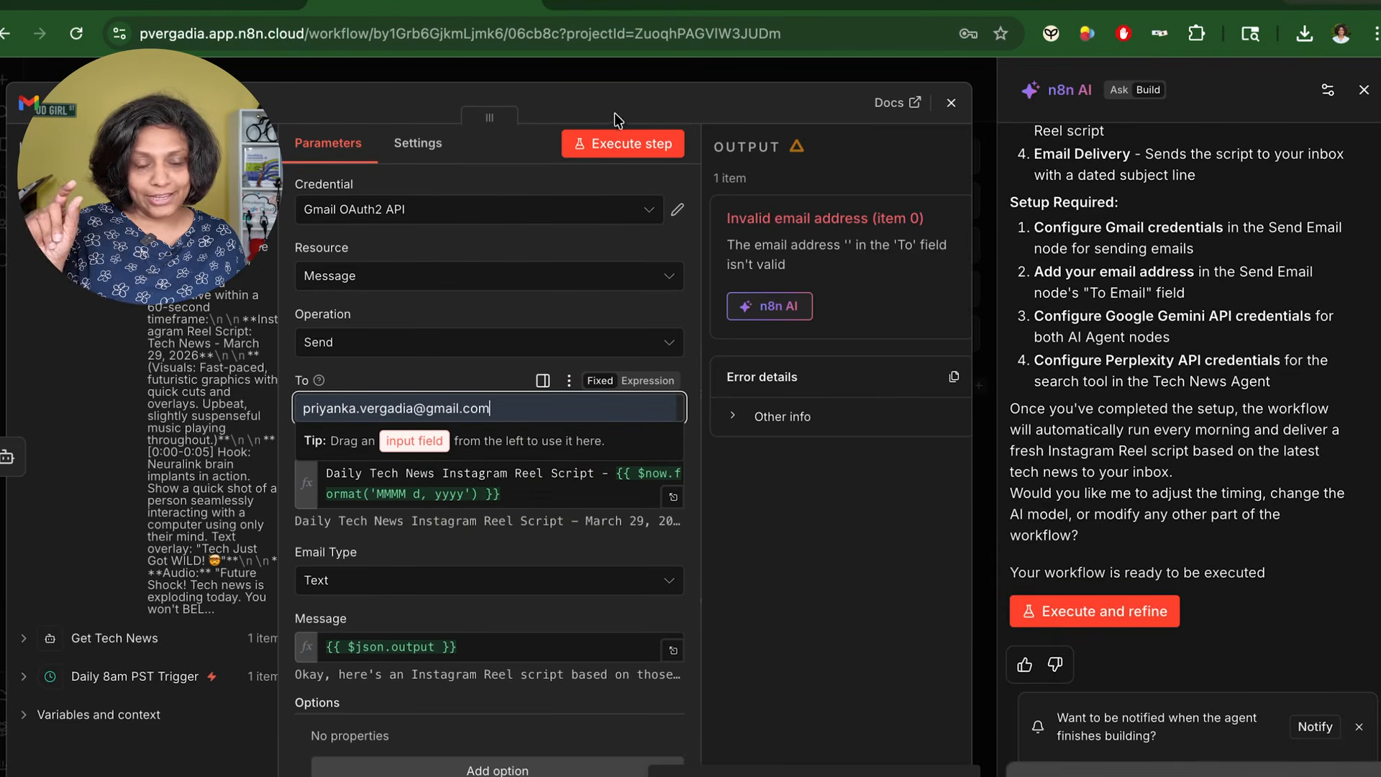
# Step: Execute the Send Email step on its own and return to the workflow canvas
pyautogui.click(612, 152)
pyautogui.click(611, 153)
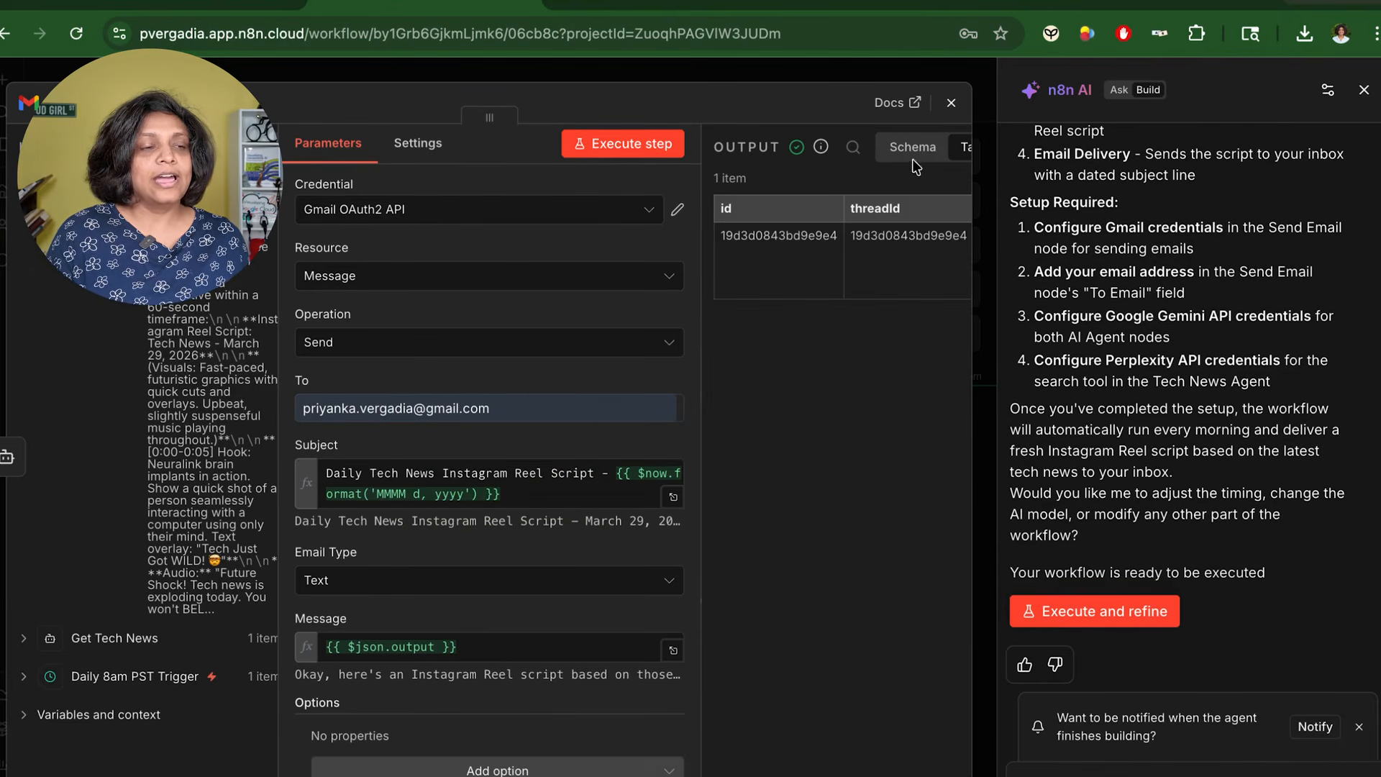
pyautogui.click(950, 105)
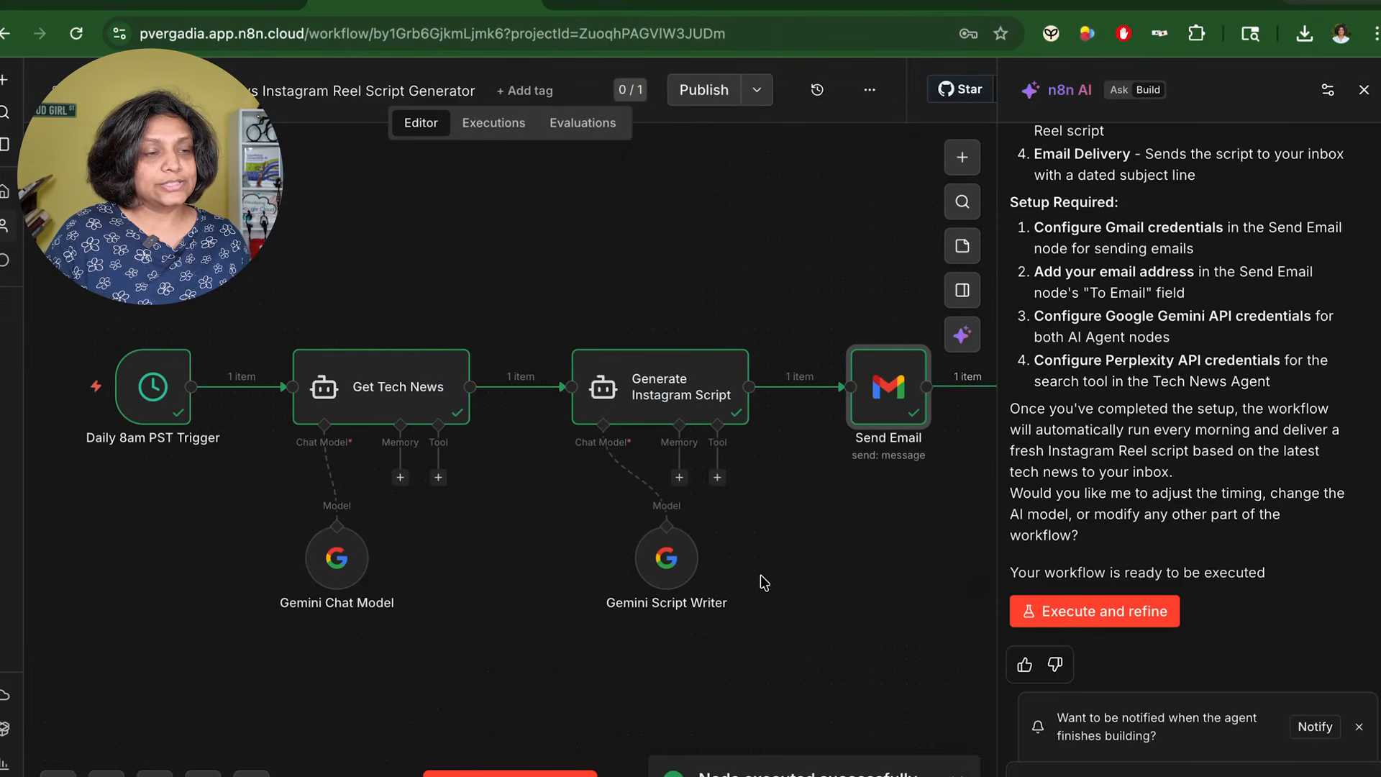
pyautogui.hscroll(1, 761, 577)
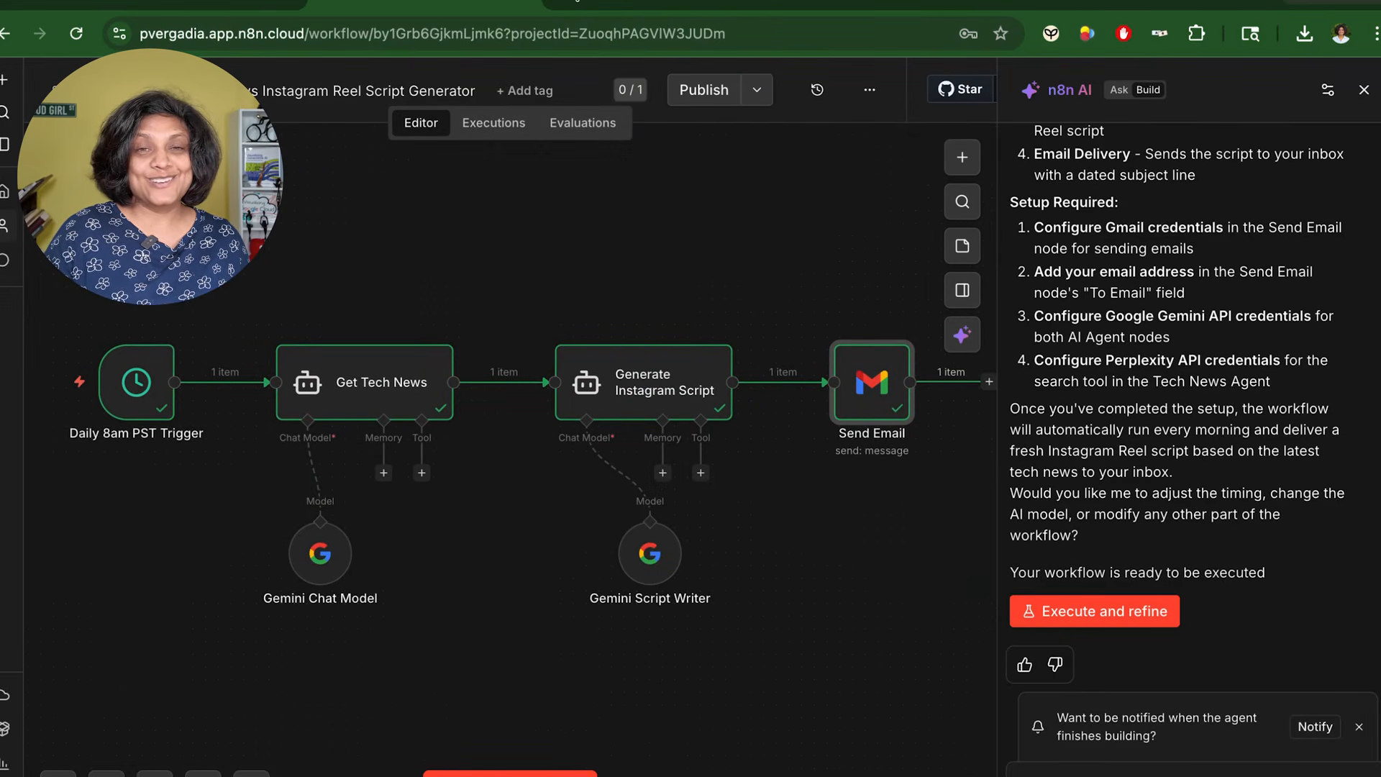
# Step: Open Gmail at gmail.com, read the received Daily Tech News Instagram Reel Script email through, and return to the n8n workflow
pyautogui.click(563, 2)
pyautogui.write('gmail.com')
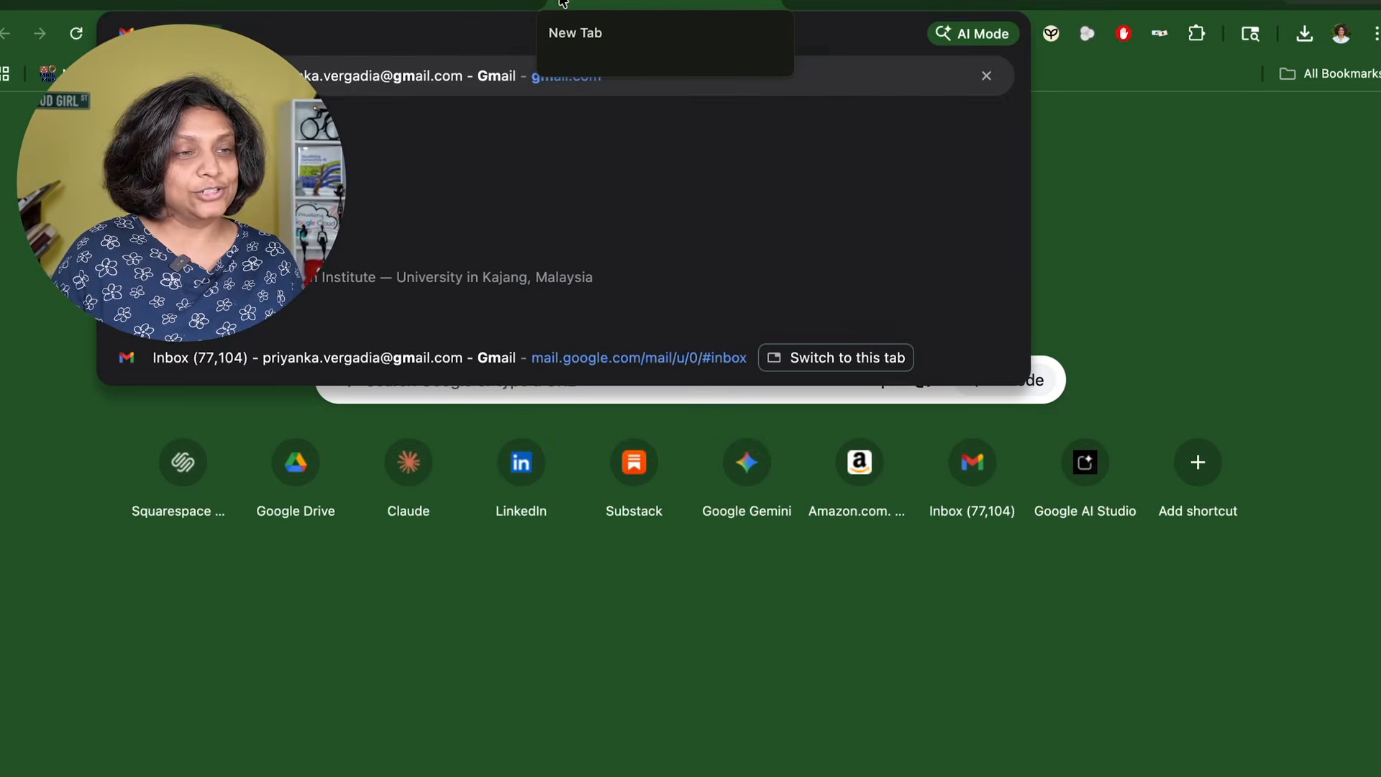
pyautogui.press('Return')
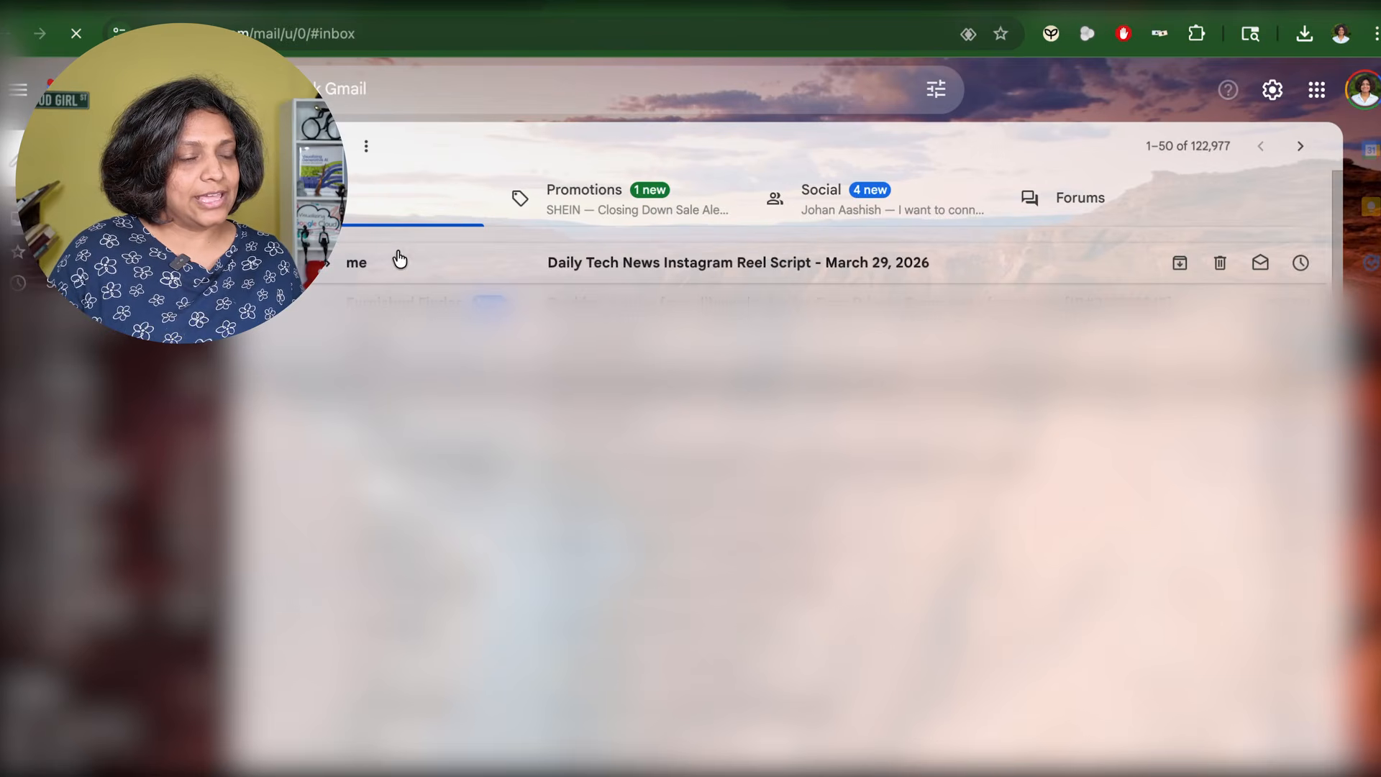
pyautogui.click(388, 271)
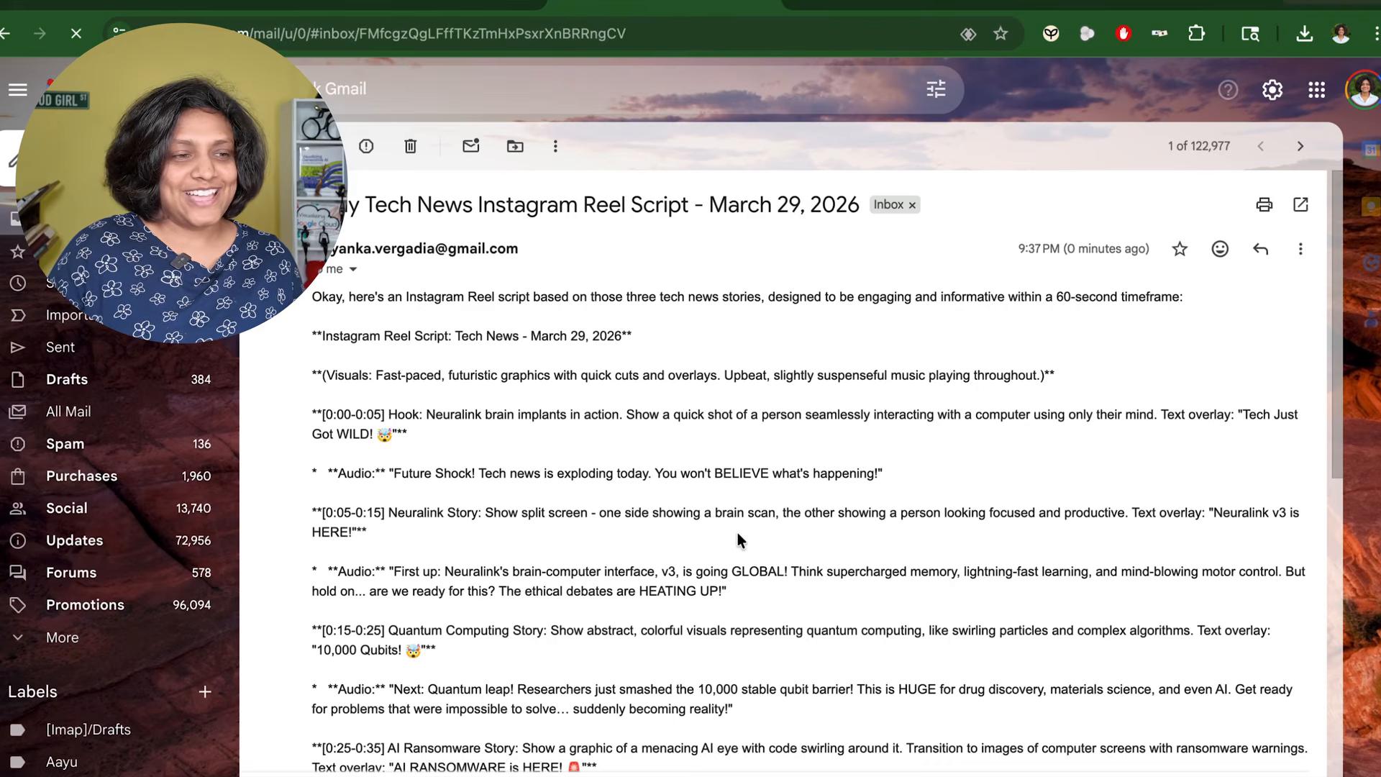
pyautogui.scroll(-5, 737, 536)
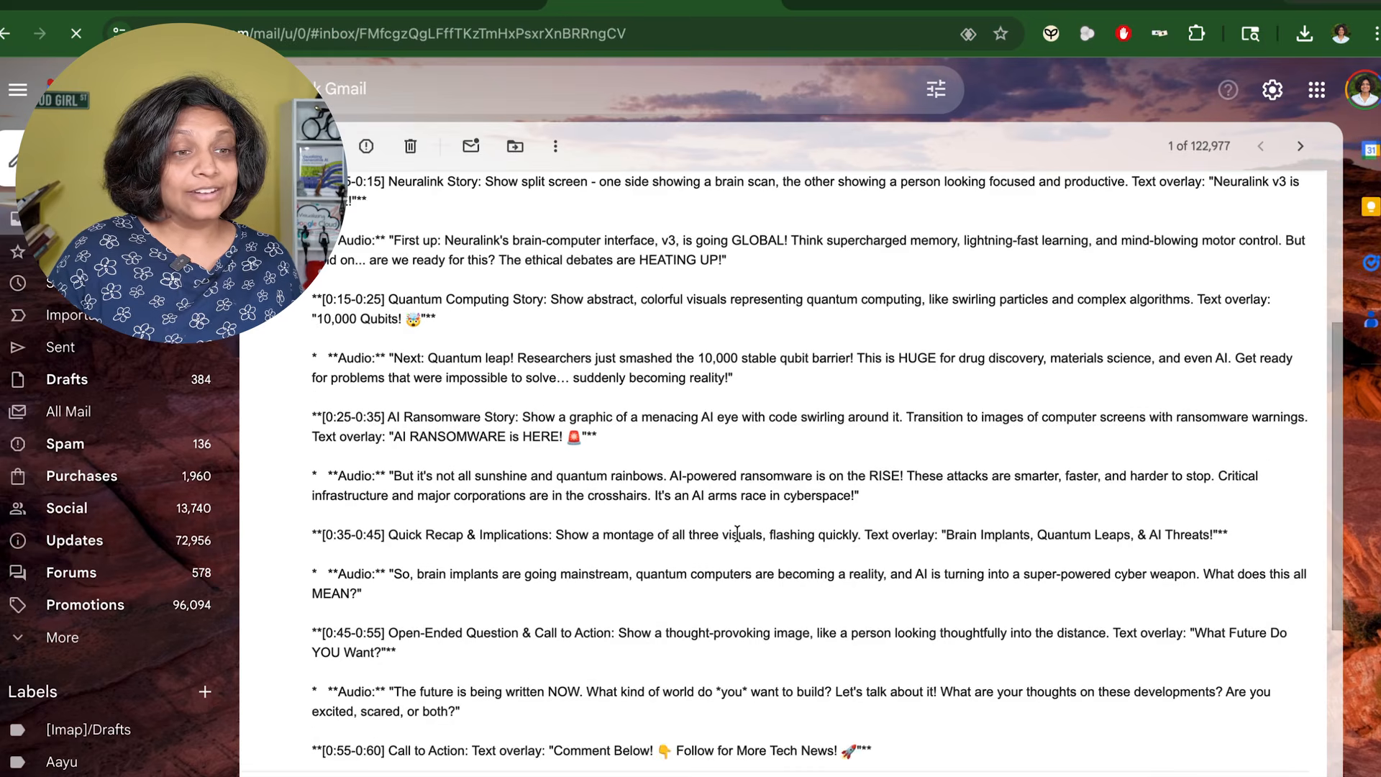
pyautogui.scroll(-6, 736, 533)
pyautogui.scroll(10, 737, 532)
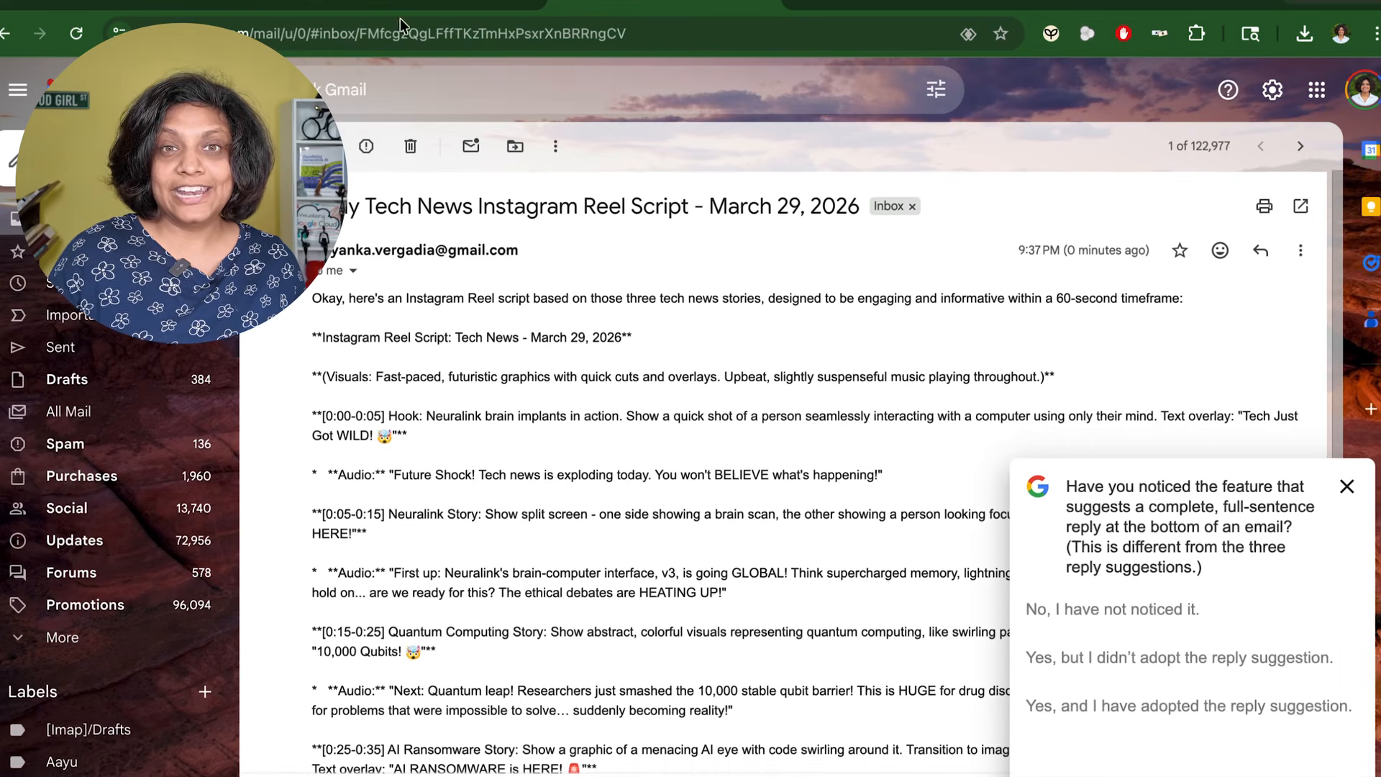
pyautogui.click(403, 3)
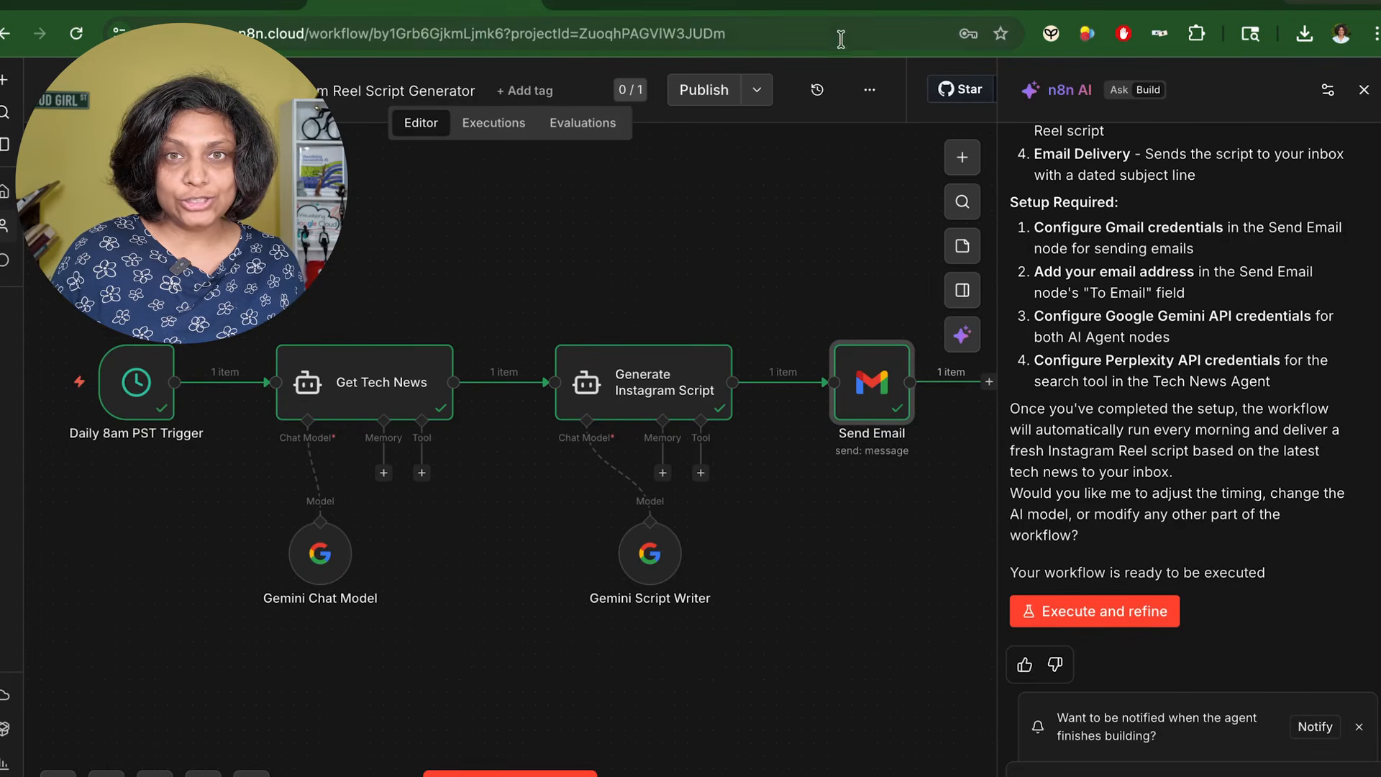